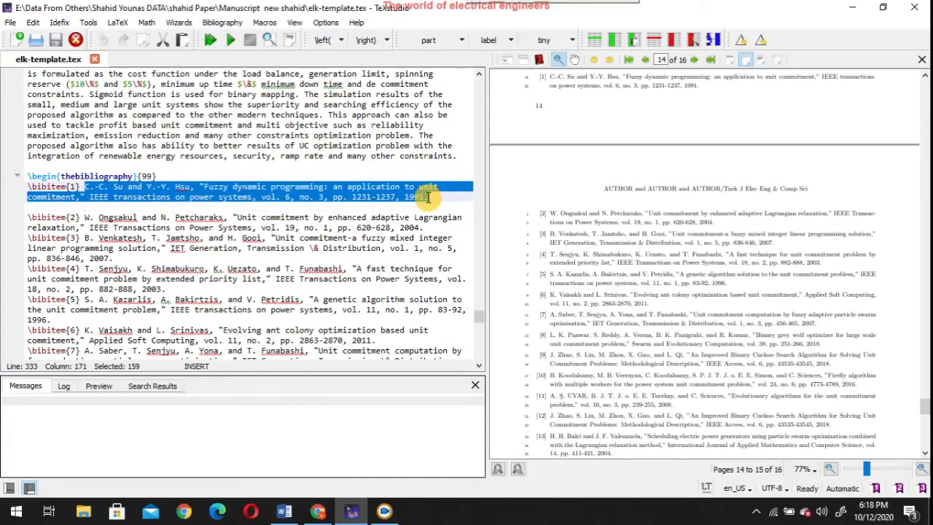
# Copy the selected bibitem 1 reference text and search for it in Google Scholar in Chrome
pyautogui.rightClick(417, 198)
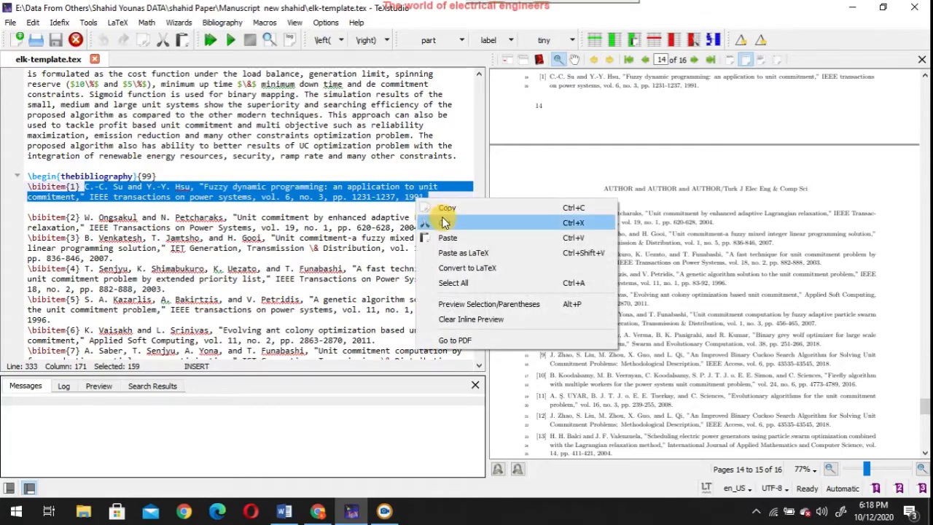
pyautogui.click(447, 209)
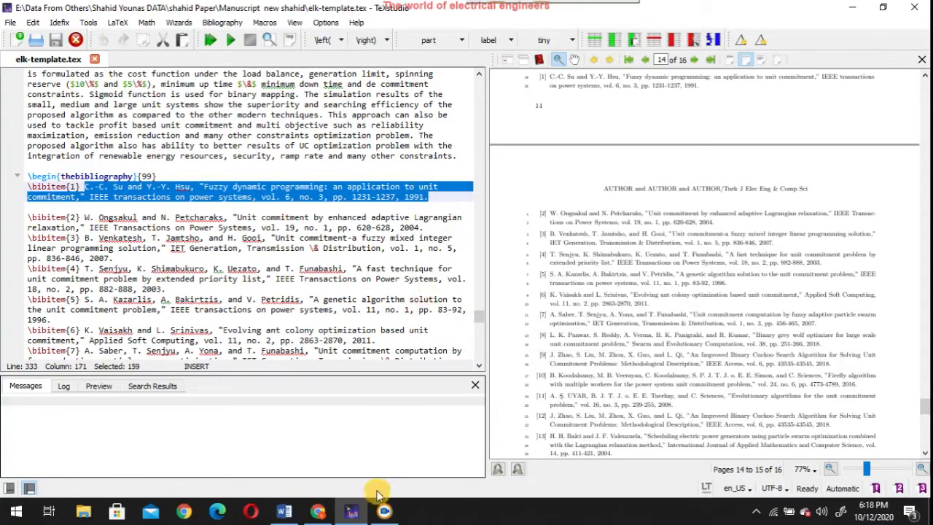
pyautogui.click(319, 511)
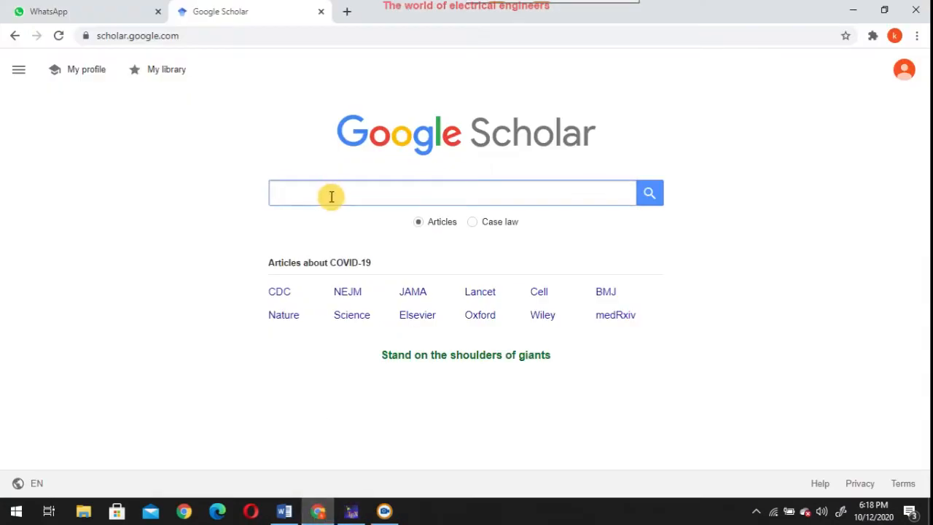
pyautogui.hotkey('ctrl', 'v')
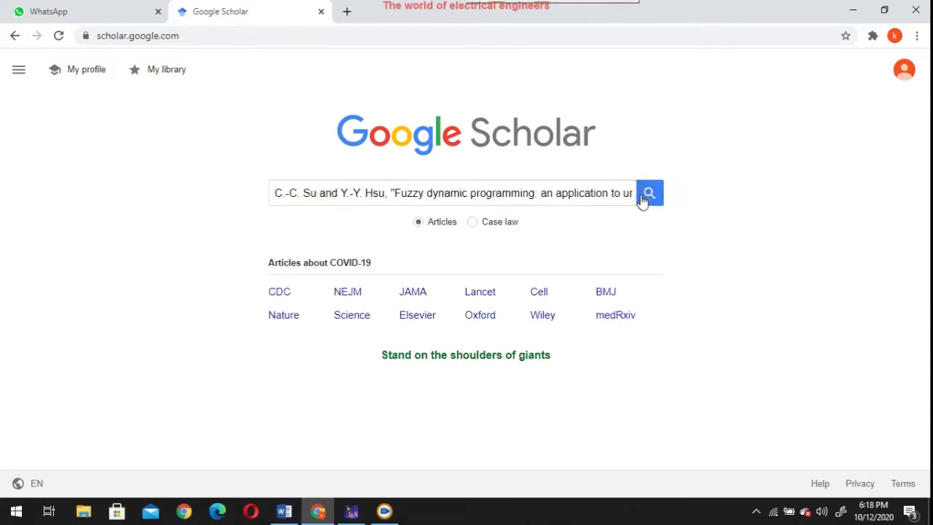
pyautogui.click(647, 194)
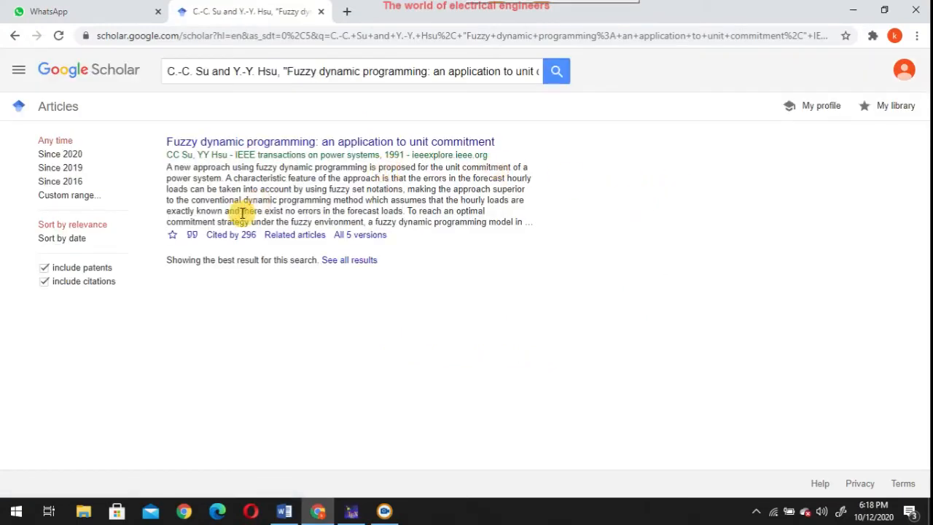
# Open the citation formats for "Fuzzy dynamic programming: an application to unit commitment" and copy the Vancouver citation
pyautogui.click(193, 235)
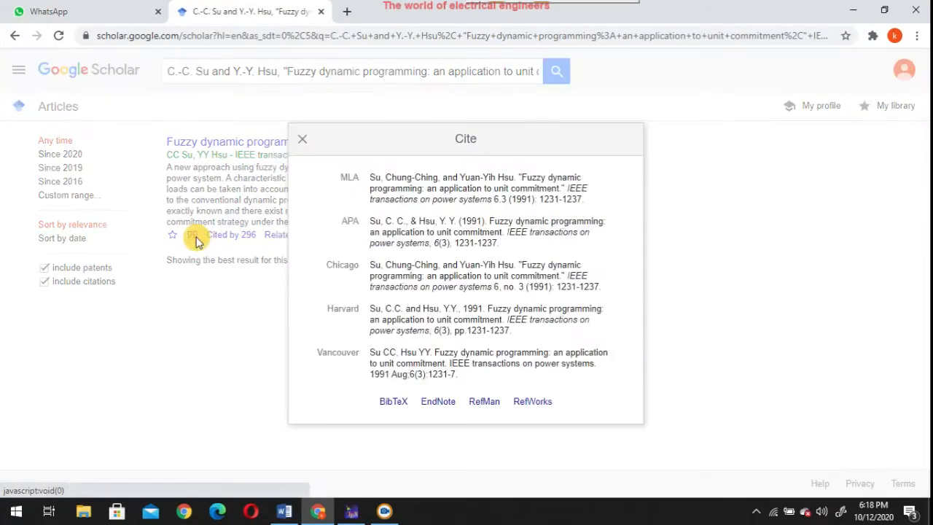
pyautogui.click(371, 351)
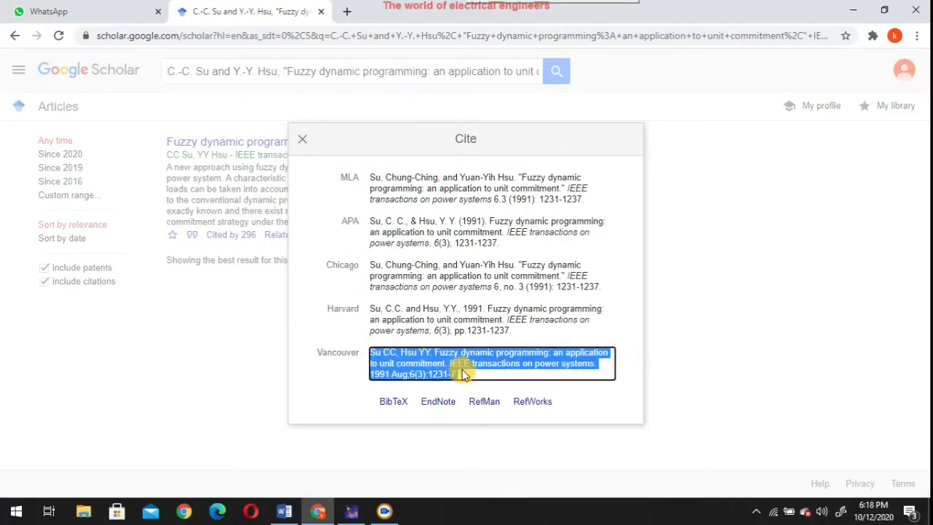
pyautogui.rightClick(457, 371)
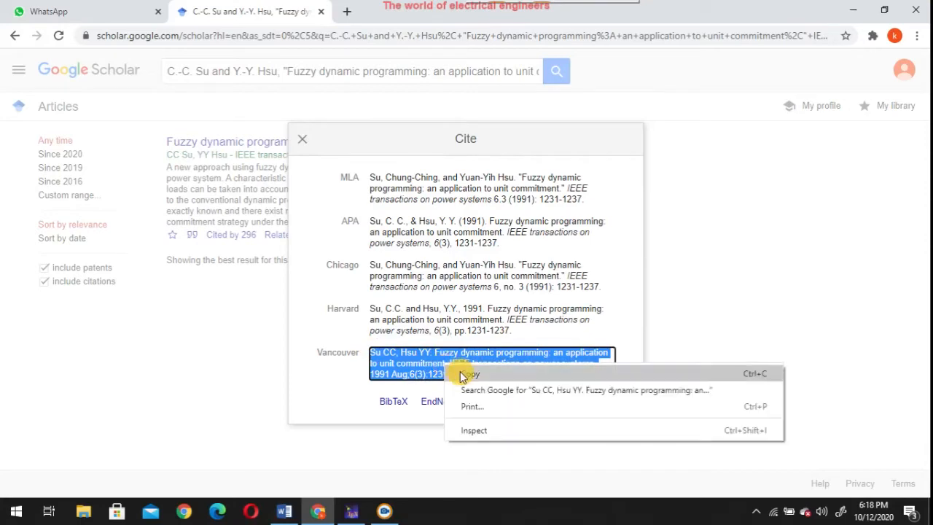
pyautogui.click(460, 375)
# Switch back to TeXstudio and replace the bibitem 1 reference text with the copied Vancouver citation
pyautogui.click(352, 511)
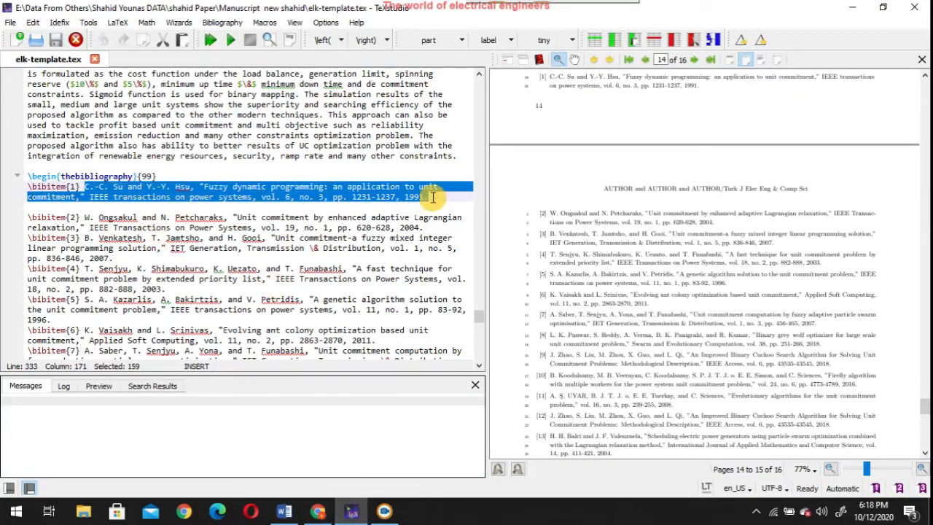
pyautogui.press('BackSpace')
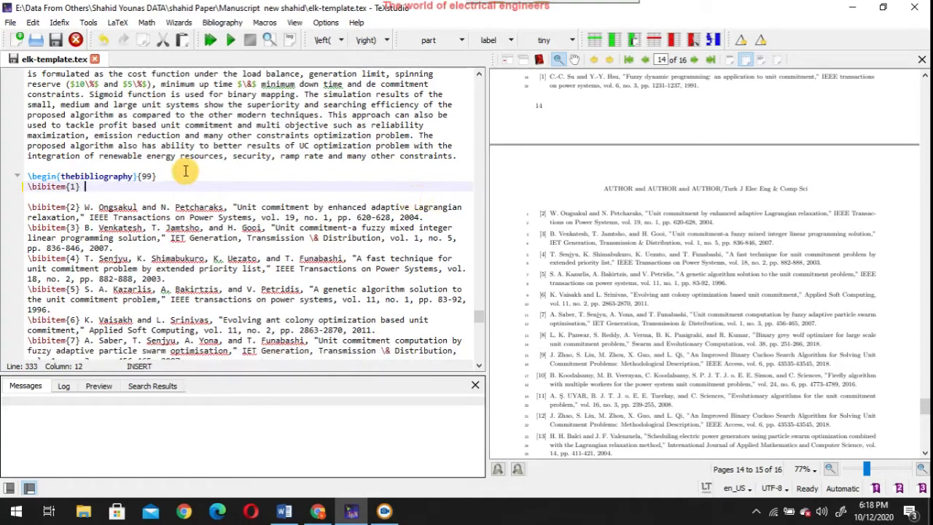
pyautogui.rightClick(86, 187)
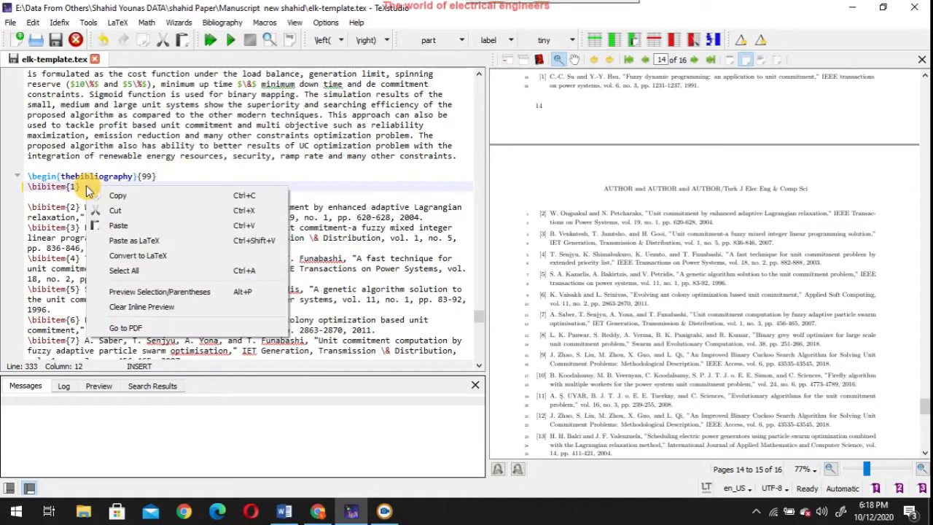
pyautogui.click(116, 220)
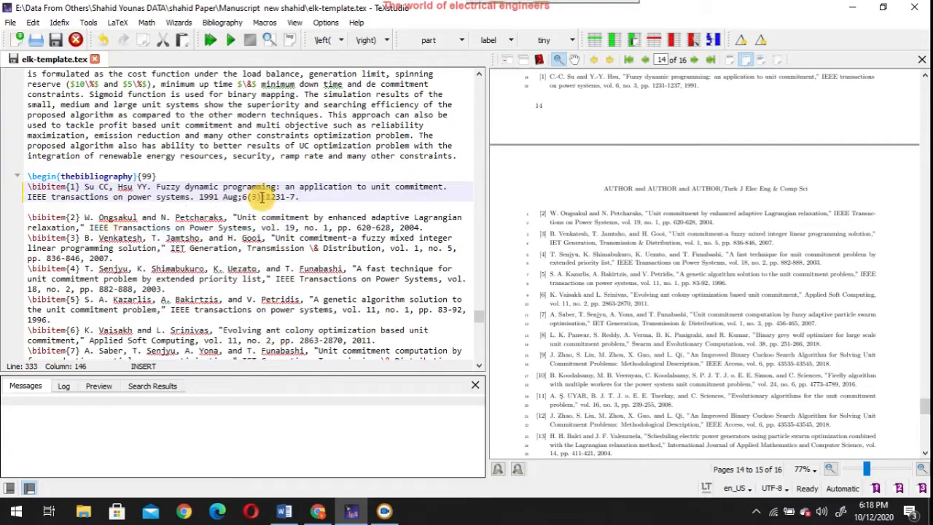
# Edit the end of bibitem 1 to read 1991;6(3):1231-1237, without the month, and save the file
pyautogui.moveTo(239, 197); pyautogui.dragTo(224, 196)
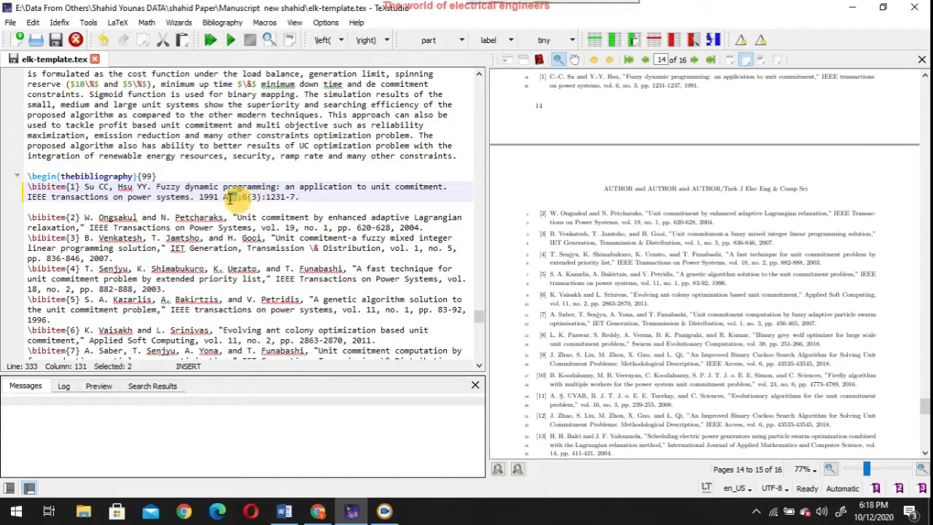
pyautogui.click(223, 197)
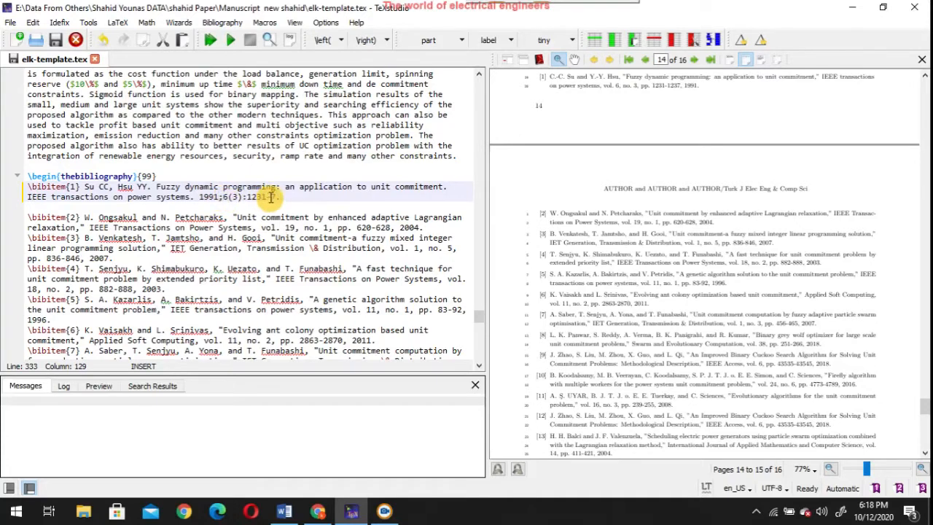
pyautogui.click(272, 197)
pyautogui.click(312, 217)
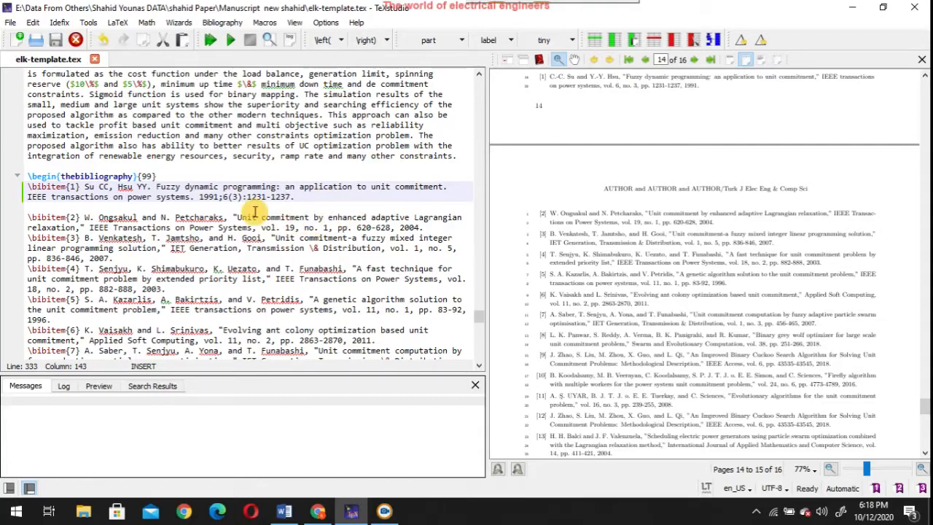
# Copy the bibitem 2 reference text and insert a blank line after that entry
pyautogui.moveTo(84, 217); pyautogui.dragTo(423, 228)
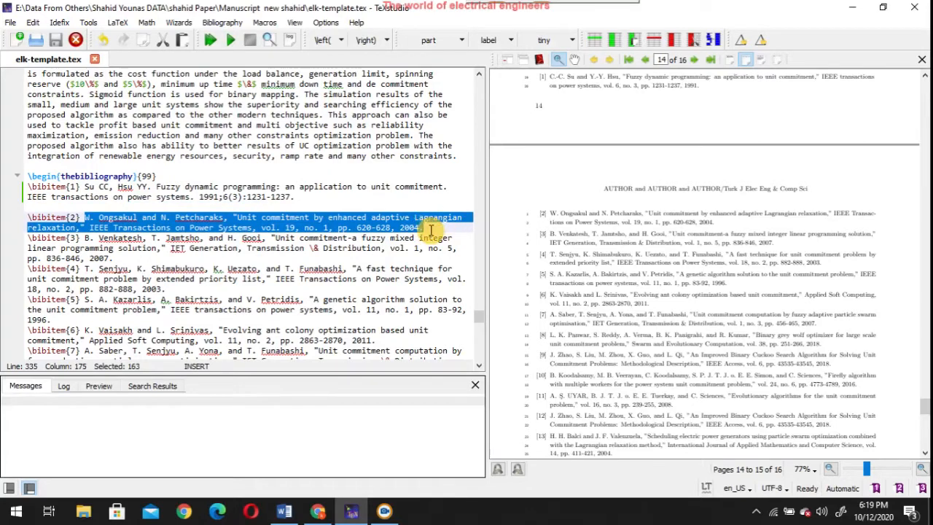
pyautogui.click(430, 230)
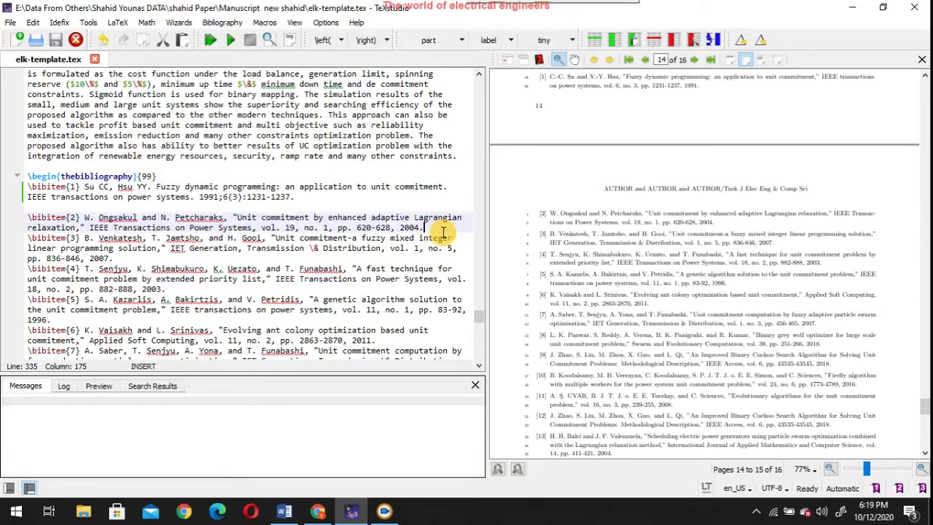
pyautogui.press('Return')
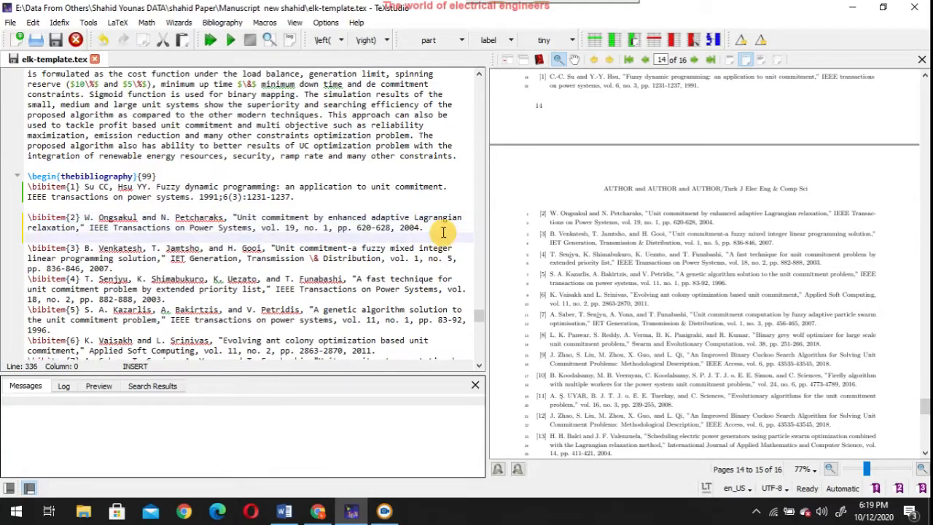
# Switch to Chrome, close the open citation window, and search Google Scholar for the copied bibitem 2 reference
pyautogui.click(318, 511)
pyautogui.click(303, 139)
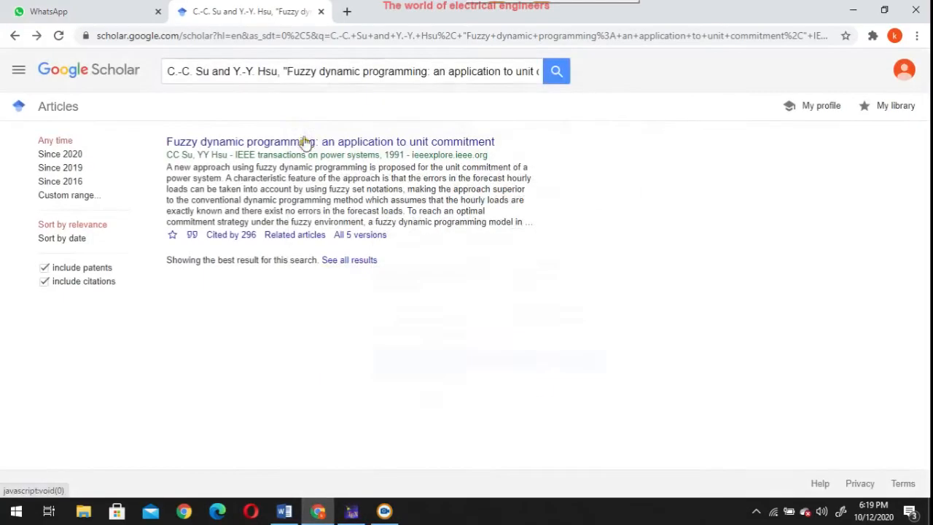
pyautogui.tripleClick(311, 73)
pyautogui.hotkey('ctrl', 'v')
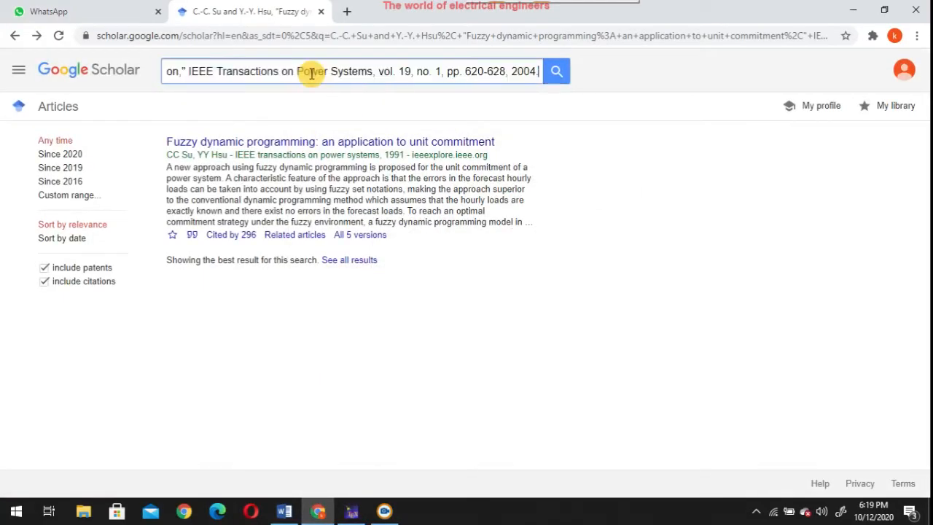
pyautogui.click(556, 71)
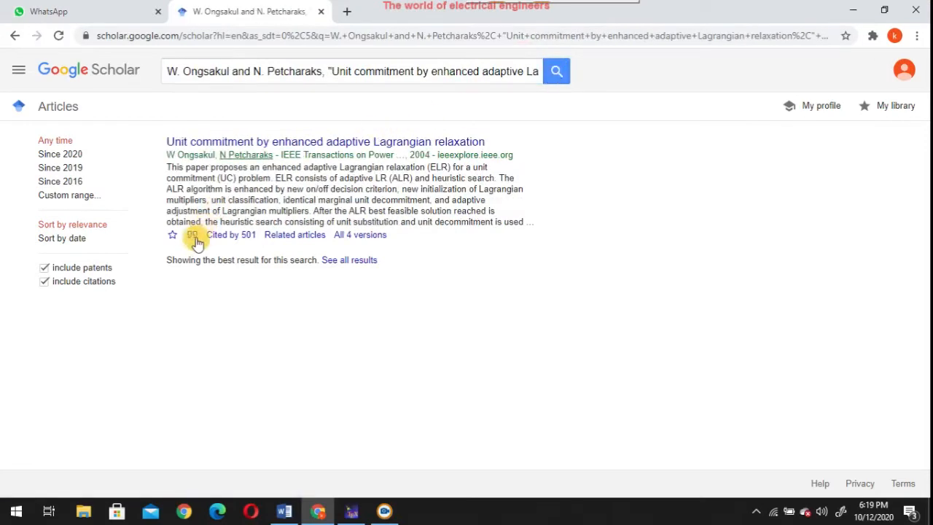
# Open the citation formats for "Unit commitment by enhanced adaptive Lagrangian relaxation" and copy the Vancouver citation
pyautogui.click(192, 237)
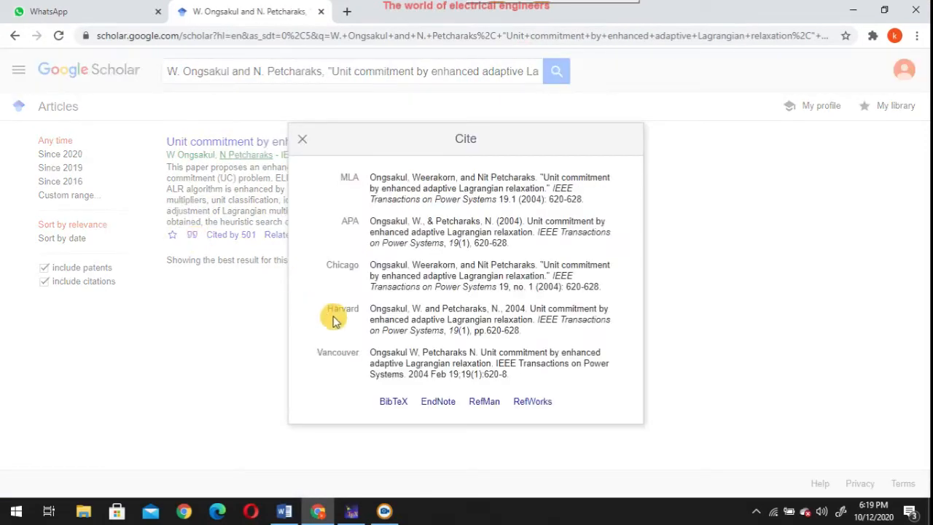
pyautogui.click(396, 355)
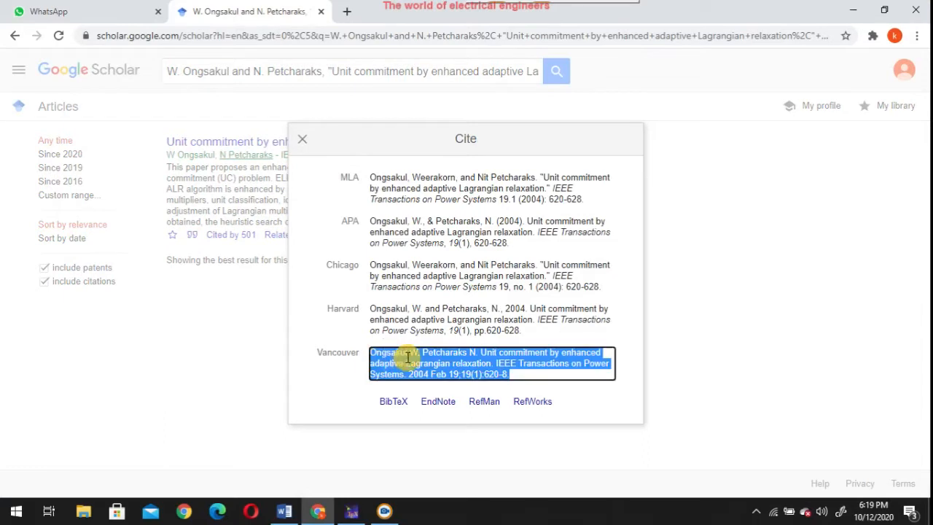
pyautogui.rightClick(397, 355)
pyautogui.click(426, 369)
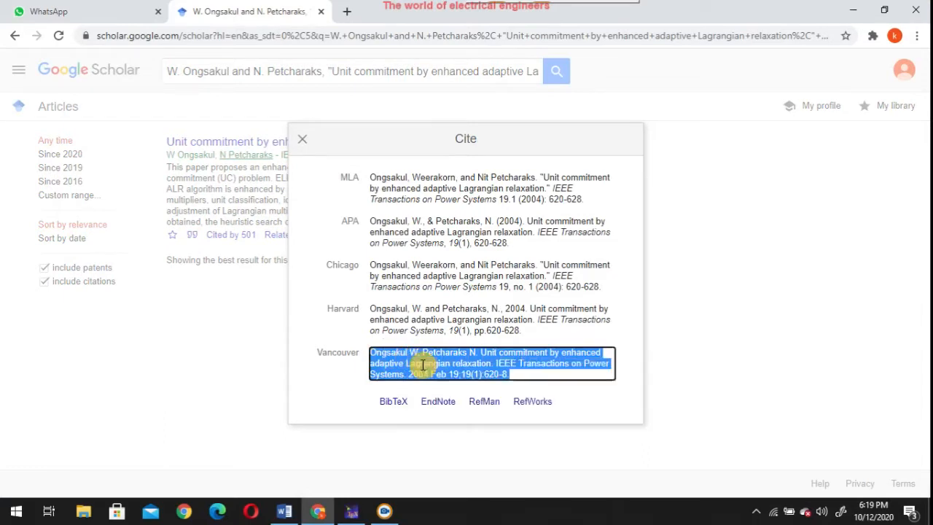
# Return to TeXstudio and replace the bibitem 2 reference text with the copied Vancouver citation
pyautogui.click(350, 510)
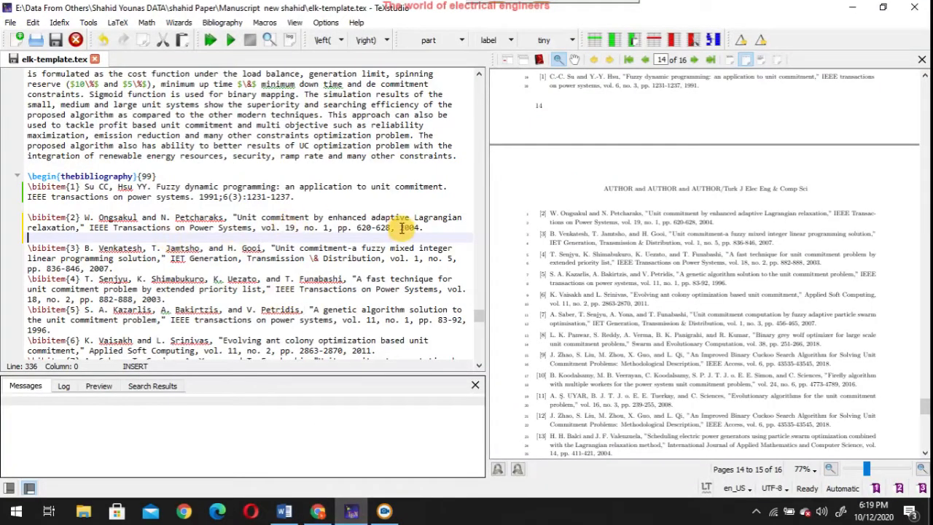
pyautogui.click(425, 227)
pyautogui.moveTo(425, 228); pyautogui.dragTo(92, 218)
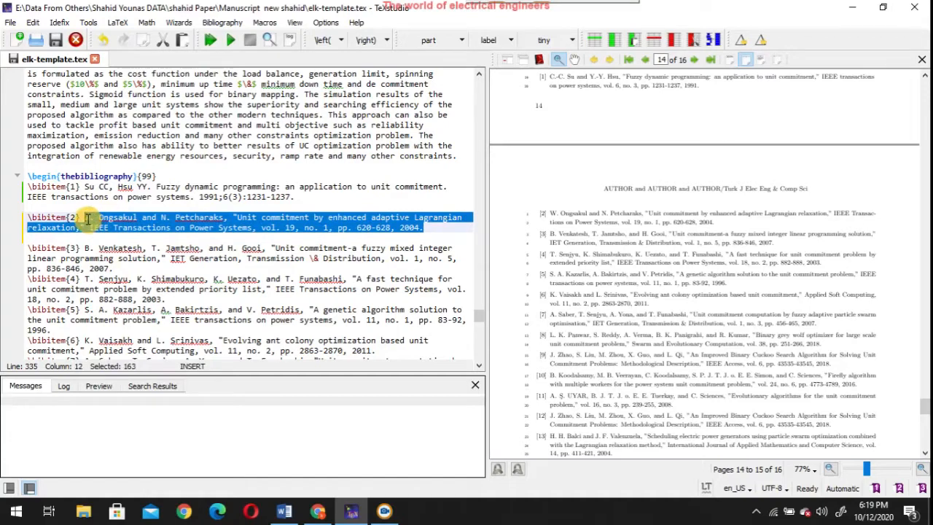
pyautogui.hotkey('ctrl', 'v')
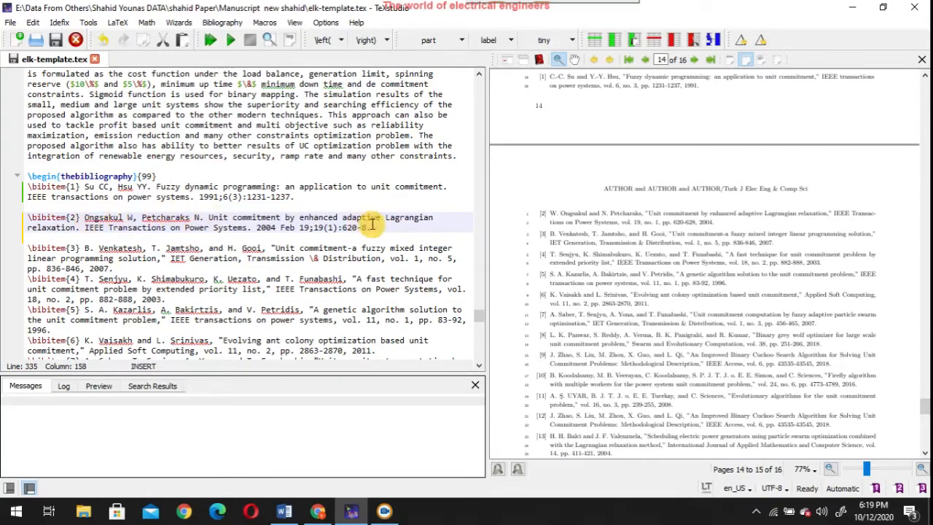
# Edit the end of bibitem 2 to read 2004;19(1):620-628, without the month and day, and save the file
pyautogui.moveTo(296, 228); pyautogui.dragTo(290, 229)
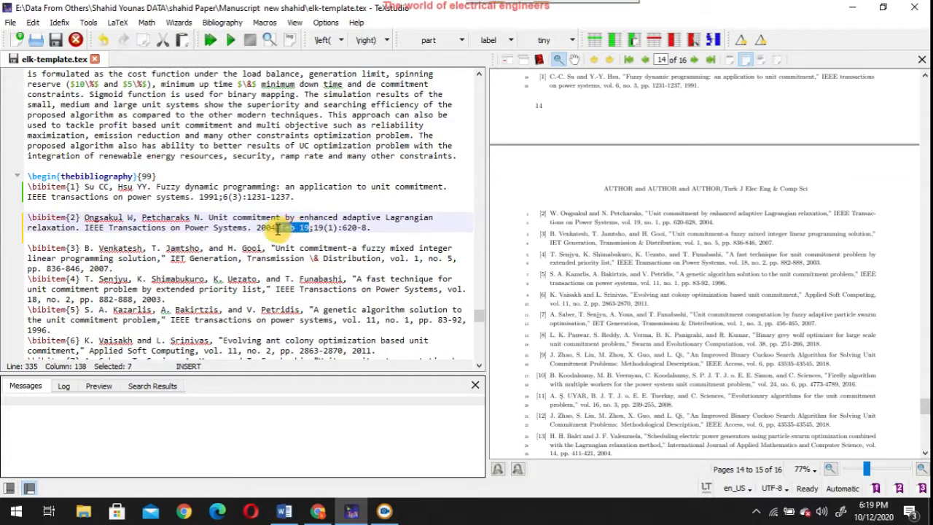
pyautogui.press('BackSpace')
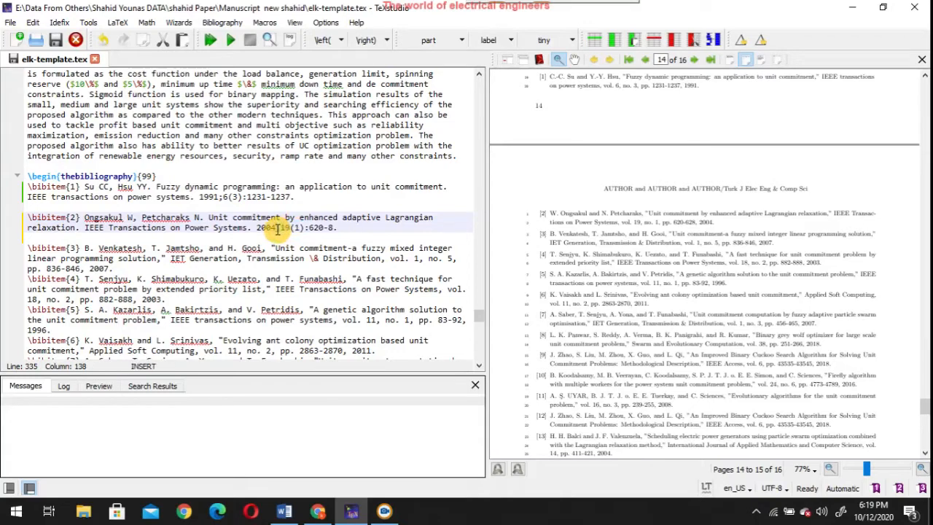
pyautogui.click(330, 229)
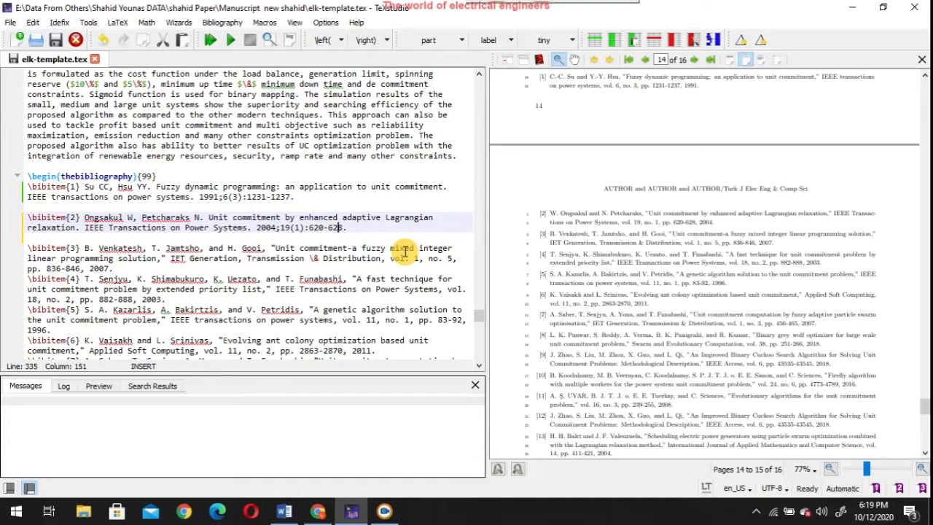
pyautogui.hotkey('ctrl', 's')
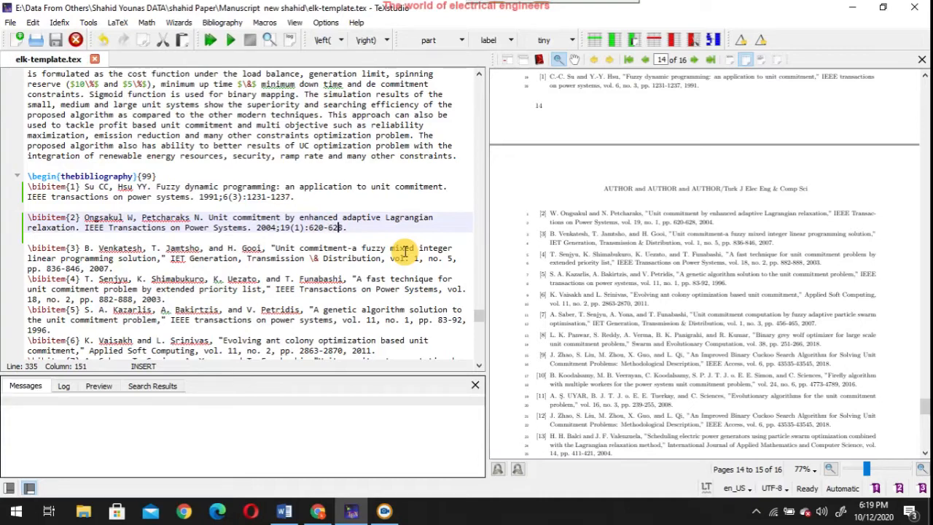
# Copy the bibitem 3 reference text, switch to Chrome, close the open citation window, and search Google Scholar for it
pyautogui.click(115, 269)
pyautogui.moveTo(115, 269); pyautogui.dragTo(87, 249)
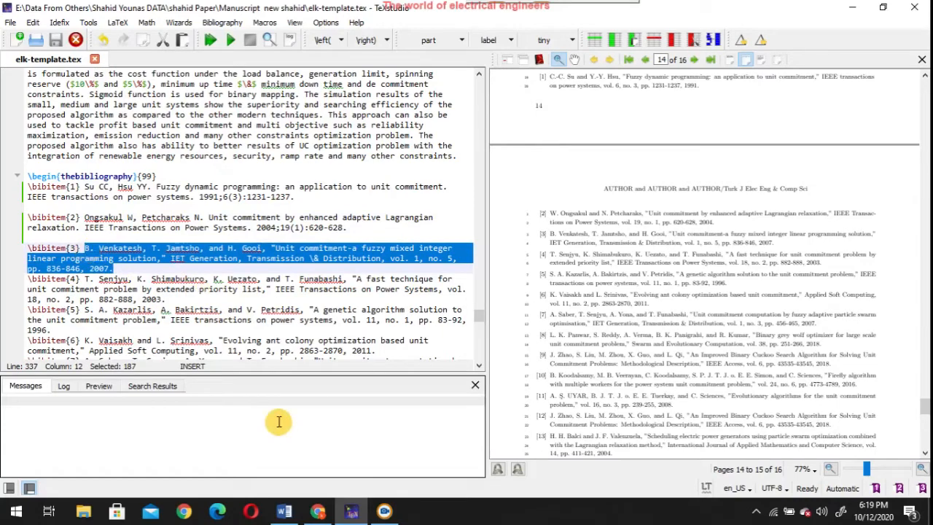
pyautogui.click(325, 514)
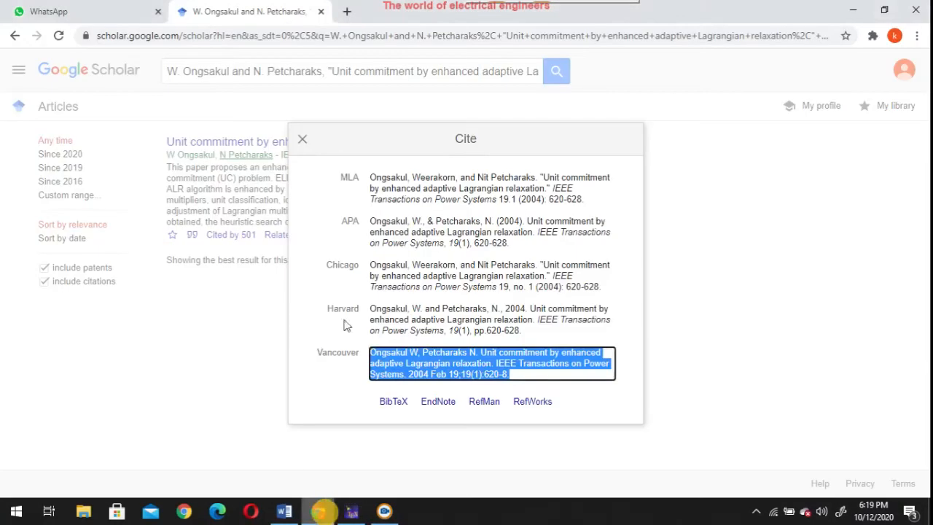
pyautogui.click(302, 143)
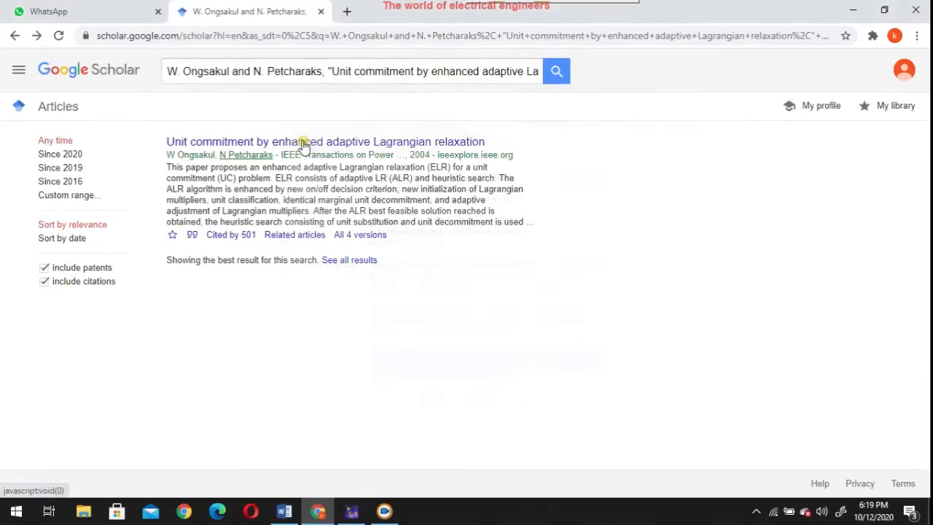
pyautogui.tripleClick(438, 70)
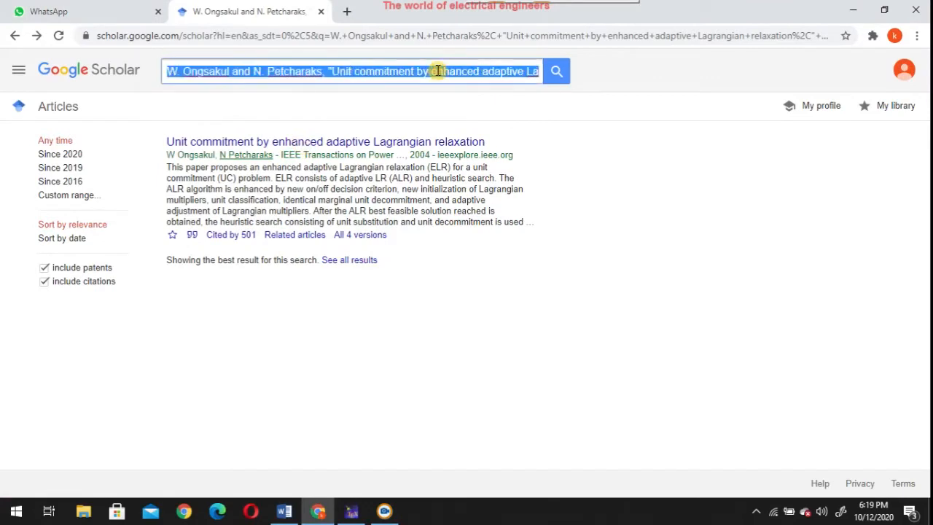
pyautogui.hotkey('ctrl', 'v')
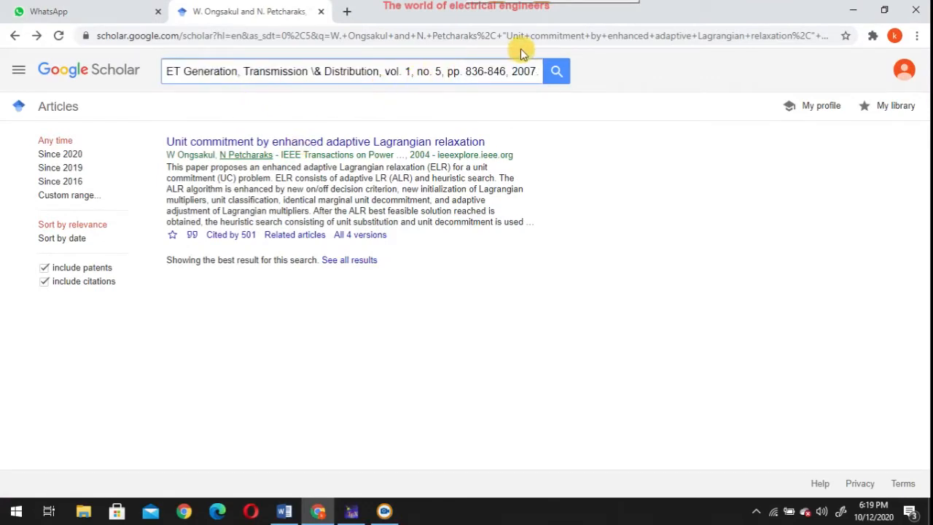
pyautogui.click(554, 73)
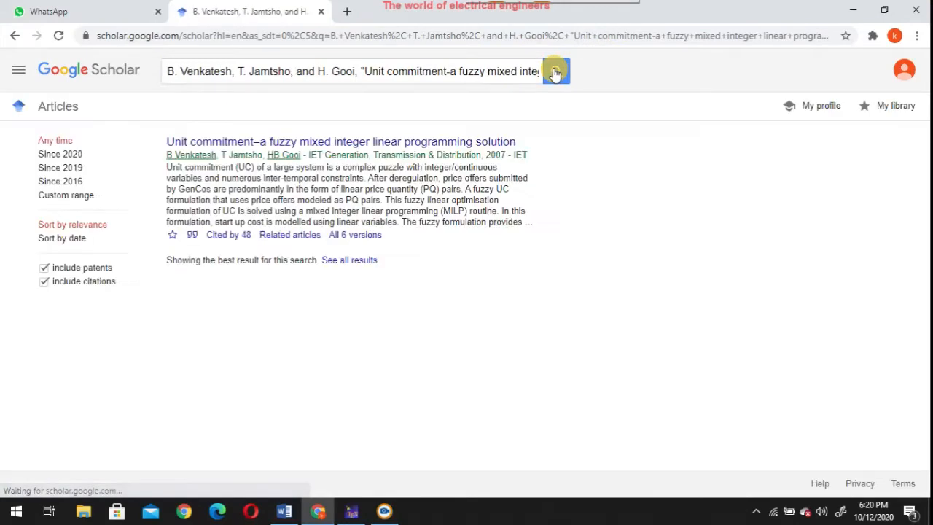
# Copy the article's Vancouver citation and replace the bibitem 3 reference text in TeXstudio with it, adding a blank line below
pyautogui.click(193, 235)
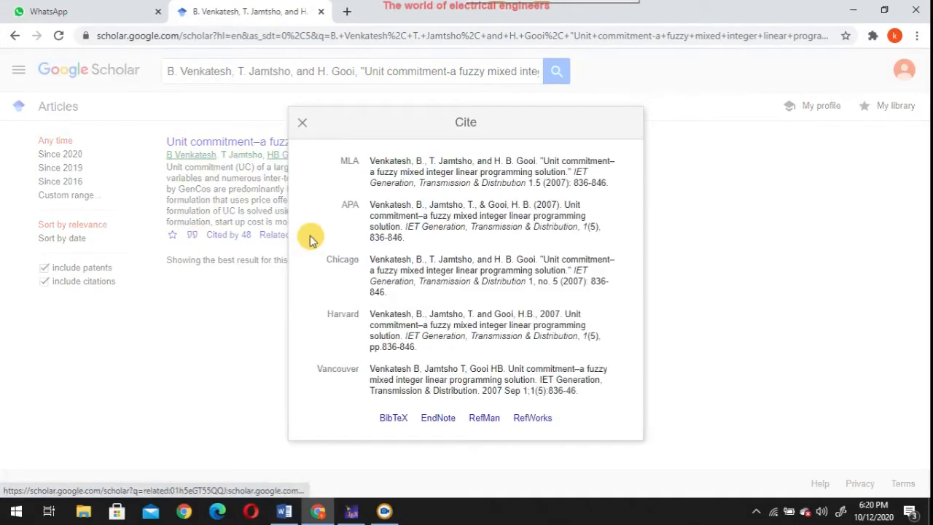
pyautogui.click(373, 369)
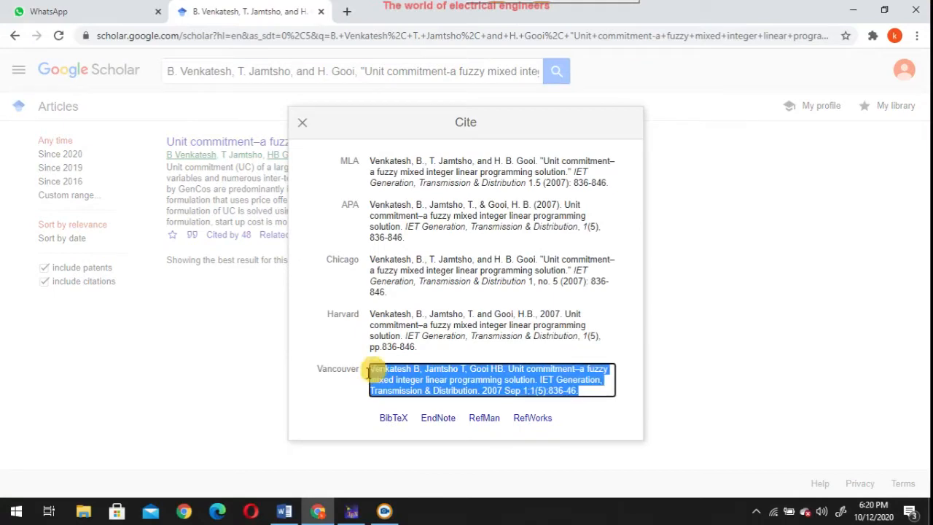
pyautogui.click(352, 513)
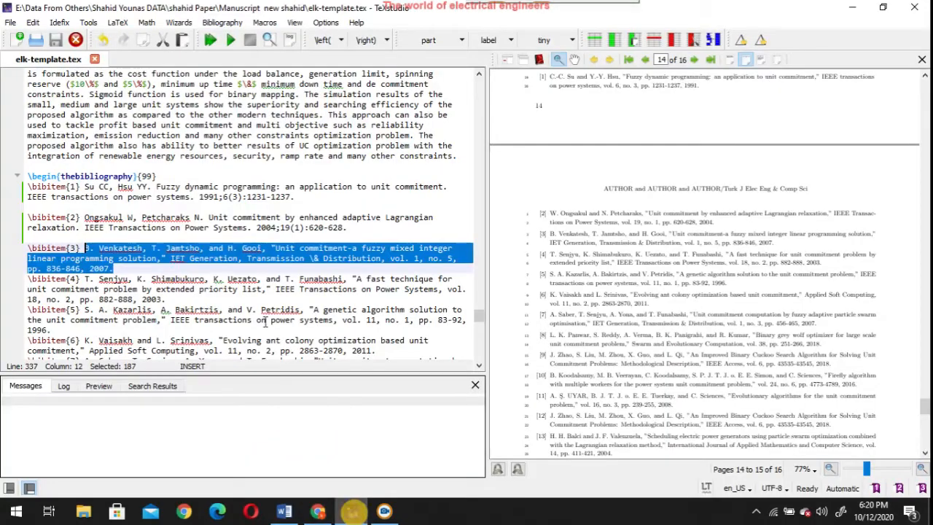
pyautogui.press('Delete')
pyautogui.rightClick(89, 248)
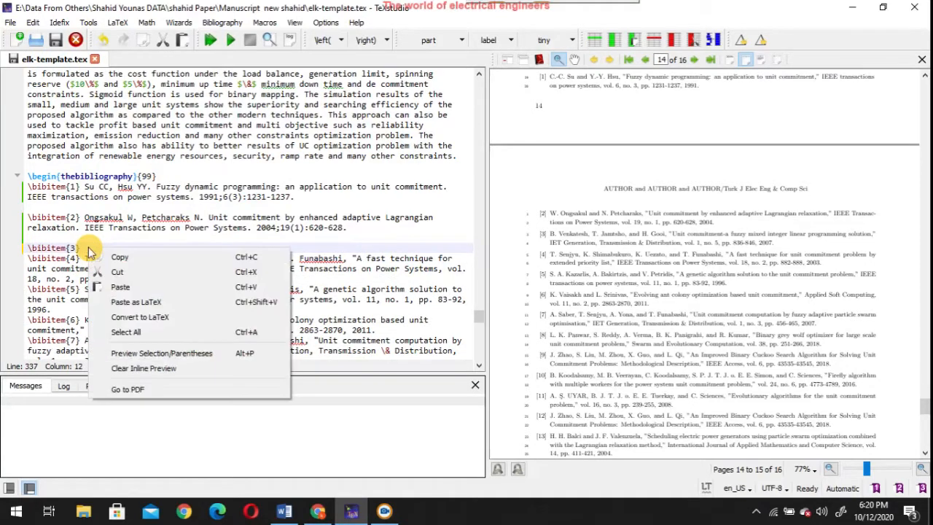
pyautogui.click(121, 286)
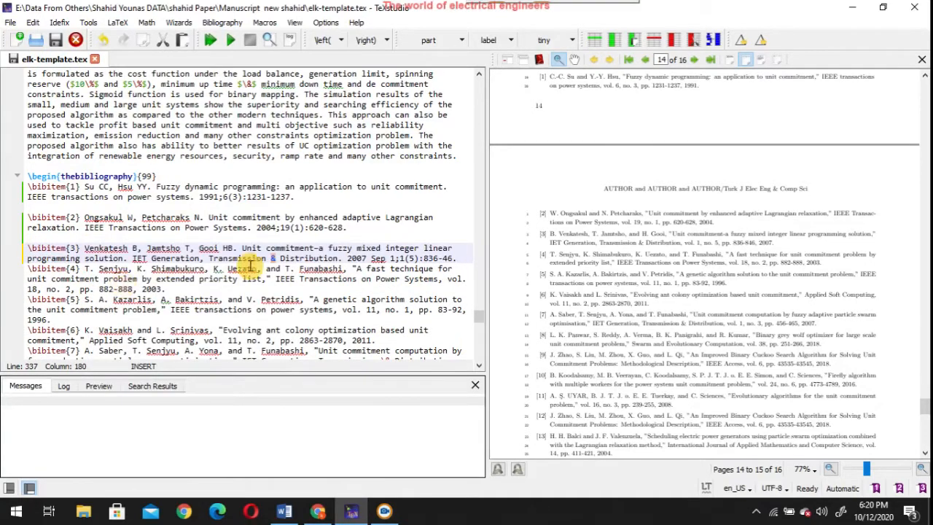
pyautogui.press('Return')
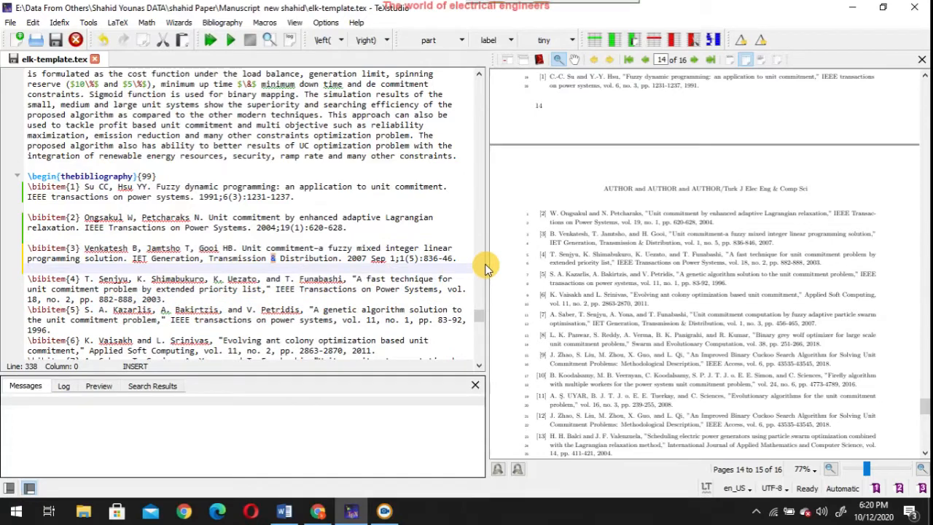
# Remove the month and day from bibitem 3 and leave a space before the volume, reading 2007; 1(5)
pyautogui.moveTo(397, 259); pyautogui.dragTo(377, 260)
pyautogui.press('BackSpace')
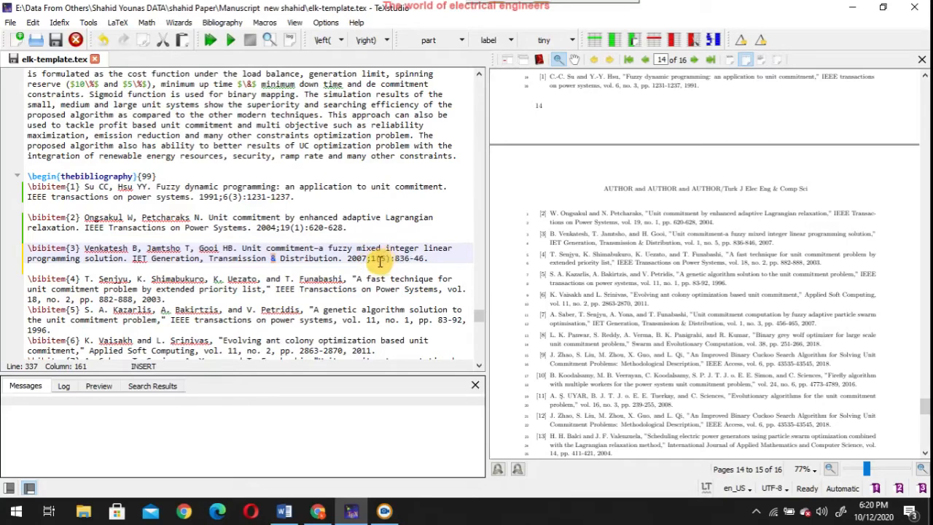
pyautogui.write('1')
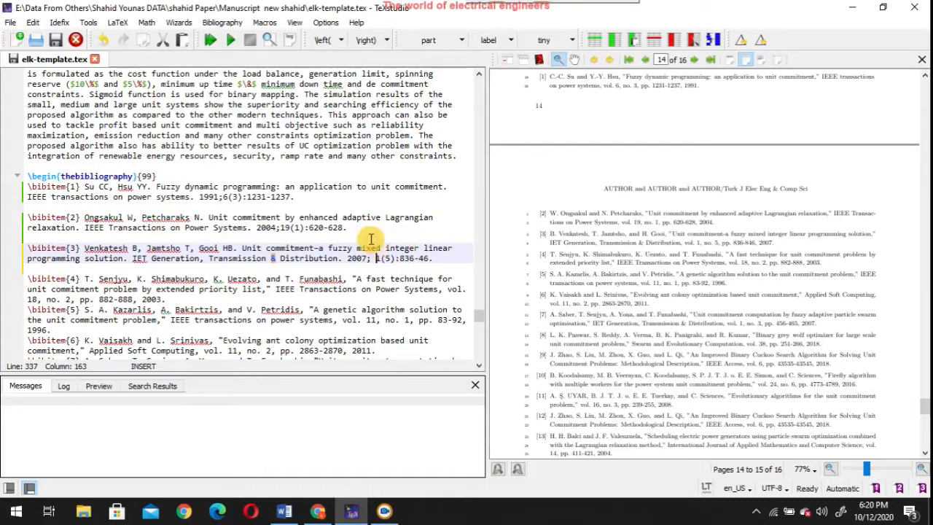
# Insert a space between the year's semicolon and the volume number in bibitem 1 and bibitem 2
pyautogui.click(227, 197)
pyautogui.write('5')
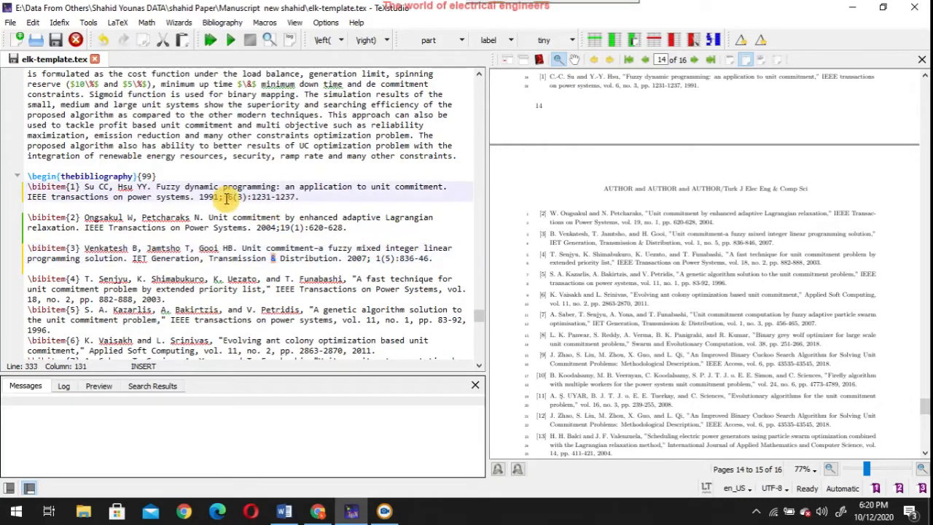
pyautogui.click(309, 228)
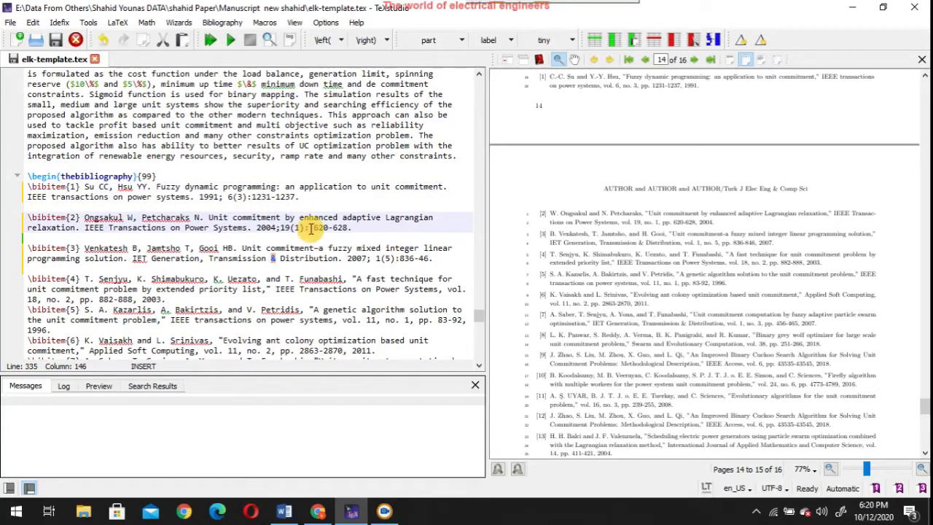
pyautogui.click(281, 227)
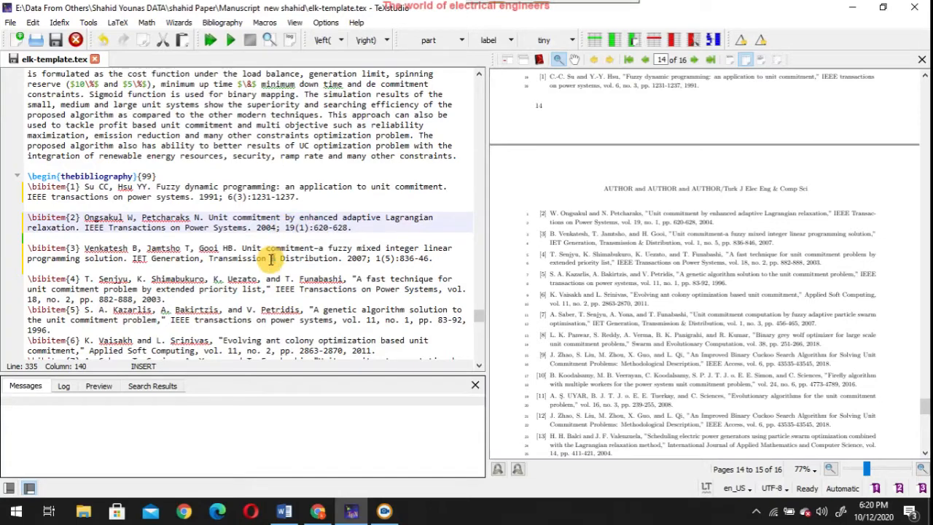
# Escape the ampersand in bibitem 3 as \&, write its page range in full as 836-846, and save the file
pyautogui.click(271, 259)
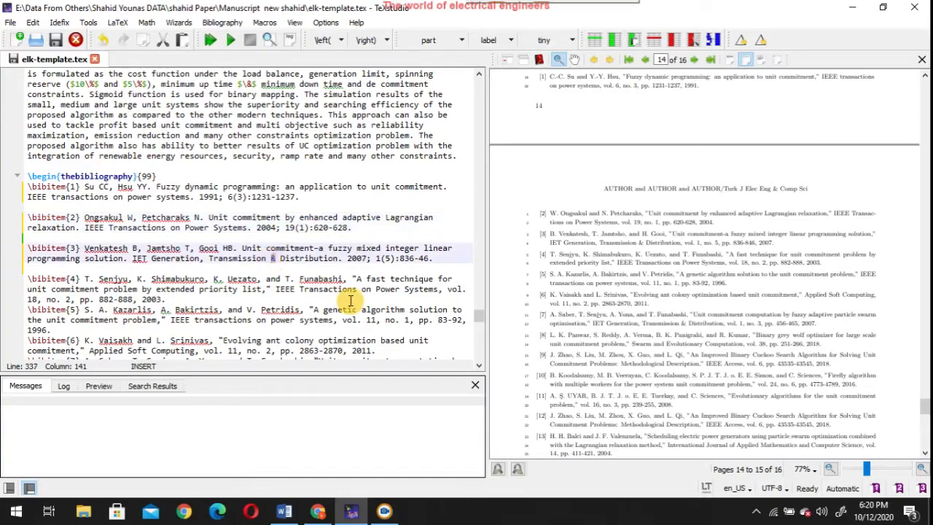
pyautogui.write('$')
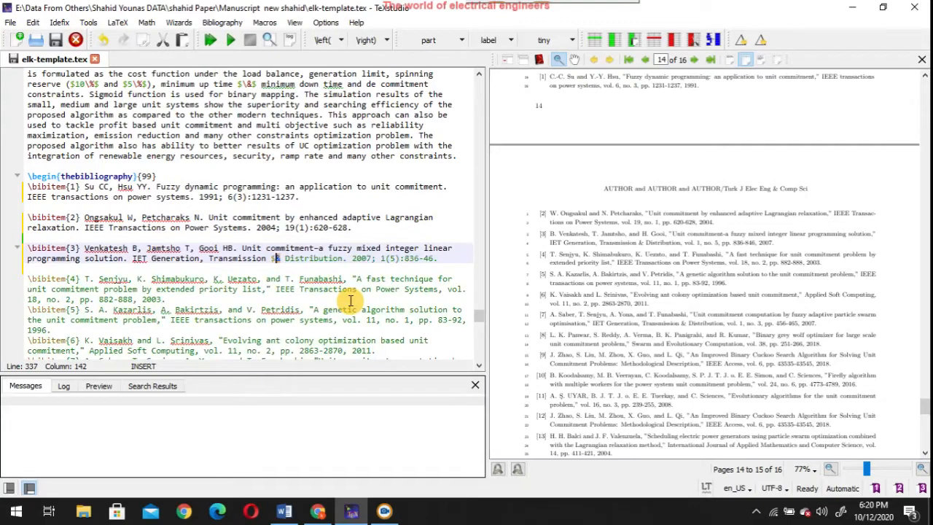
pyautogui.write('\\&')
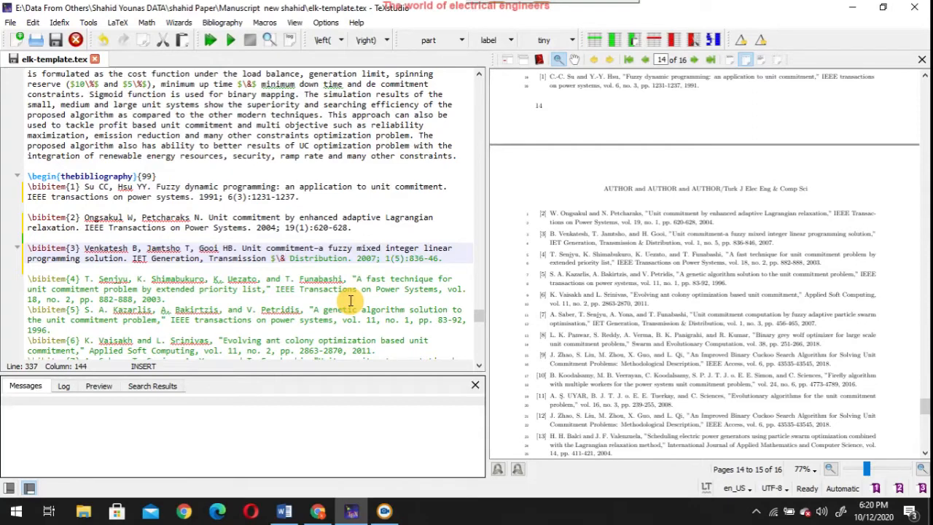
pyautogui.write('$')
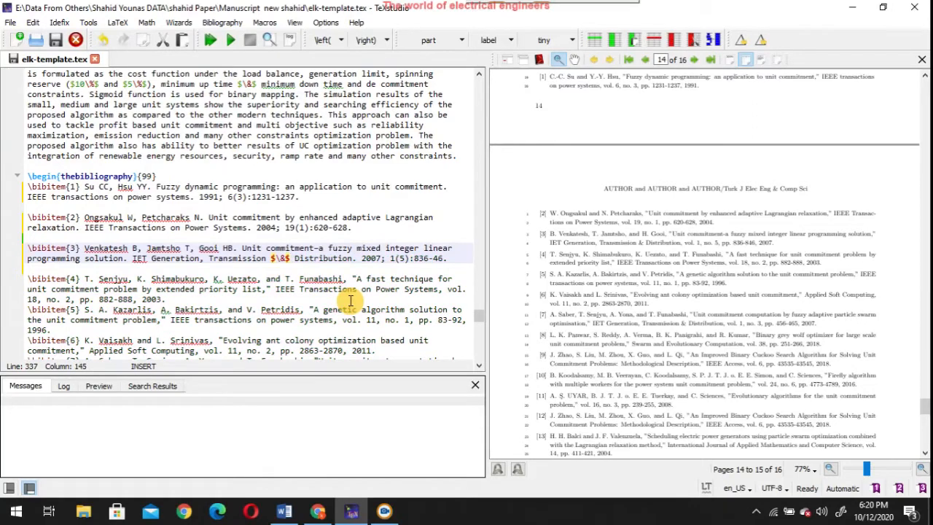
pyautogui.press('BackSpace')
pyautogui.press('BackSpace')
pyautogui.click(295, 279)
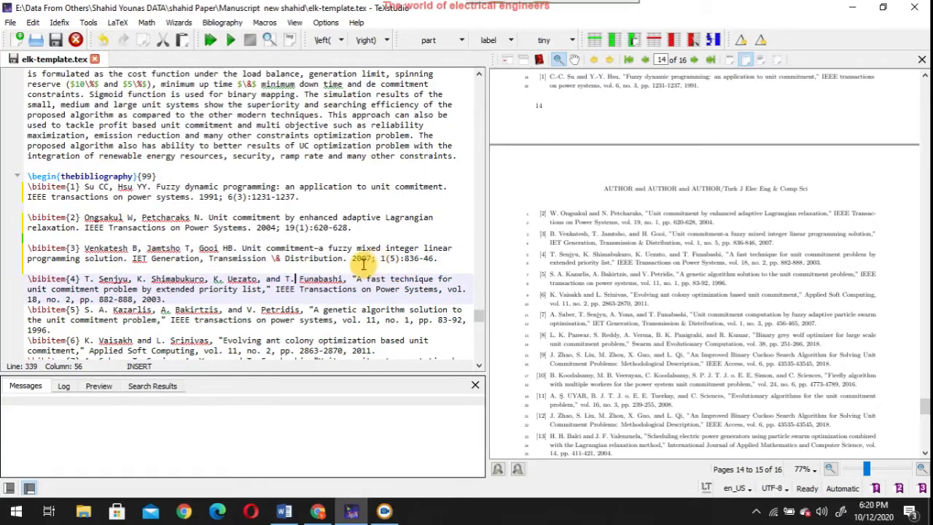
pyautogui.click(426, 258)
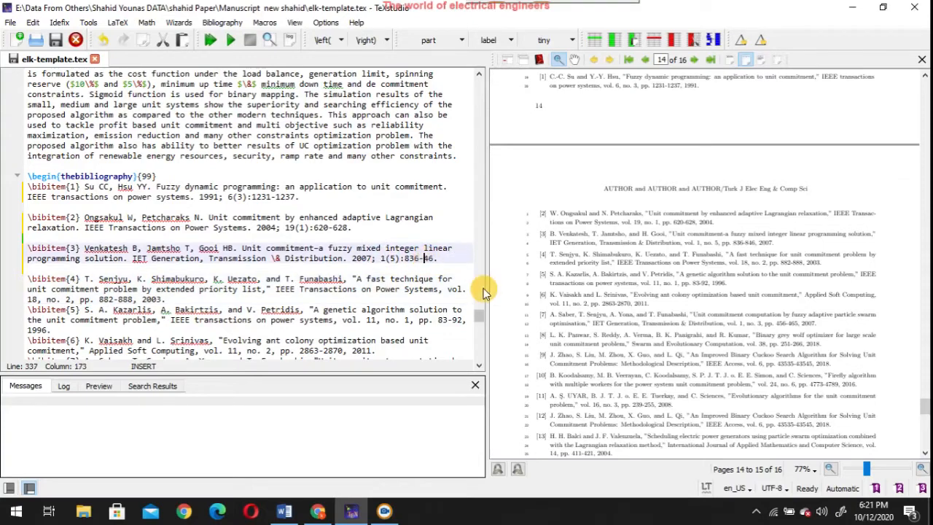
pyautogui.write('8')
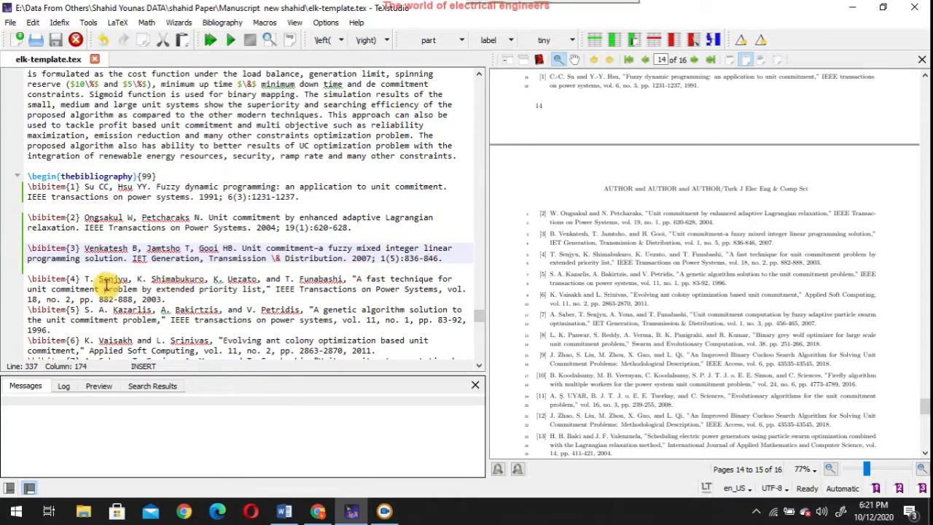
# Copy the bibitem 4 reference text, return to Chrome, close the open citation window, and search Google Scholar for it
pyautogui.moveTo(86, 279); pyautogui.dragTo(164, 296)
pyautogui.hotkey('ctrl', 'c')
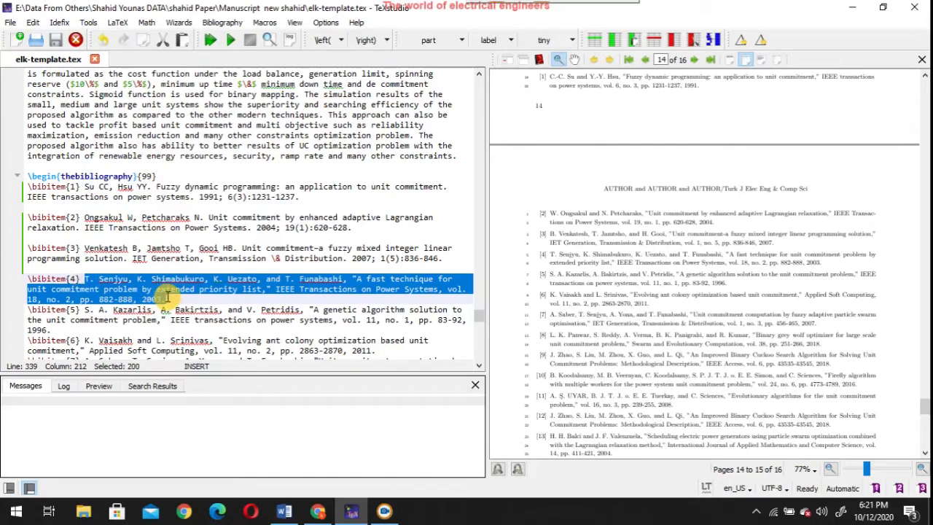
pyautogui.click(316, 511)
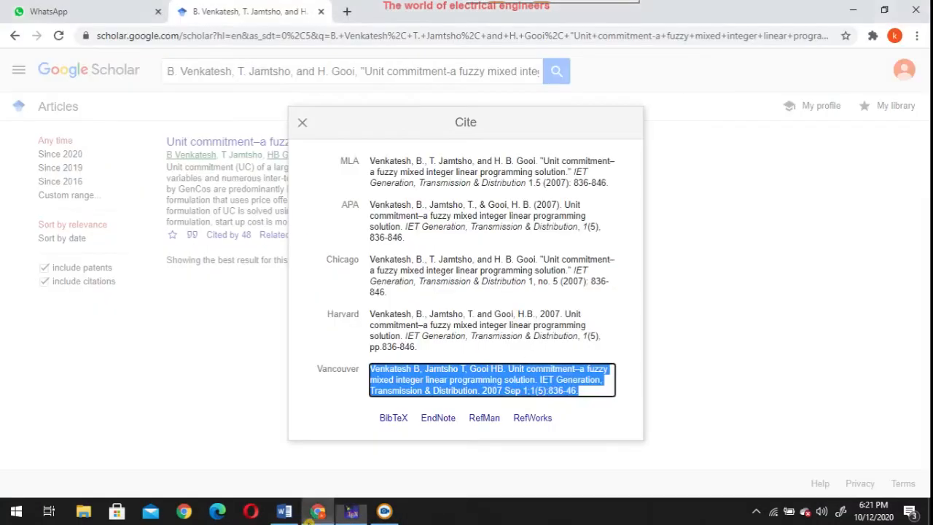
pyautogui.click(302, 122)
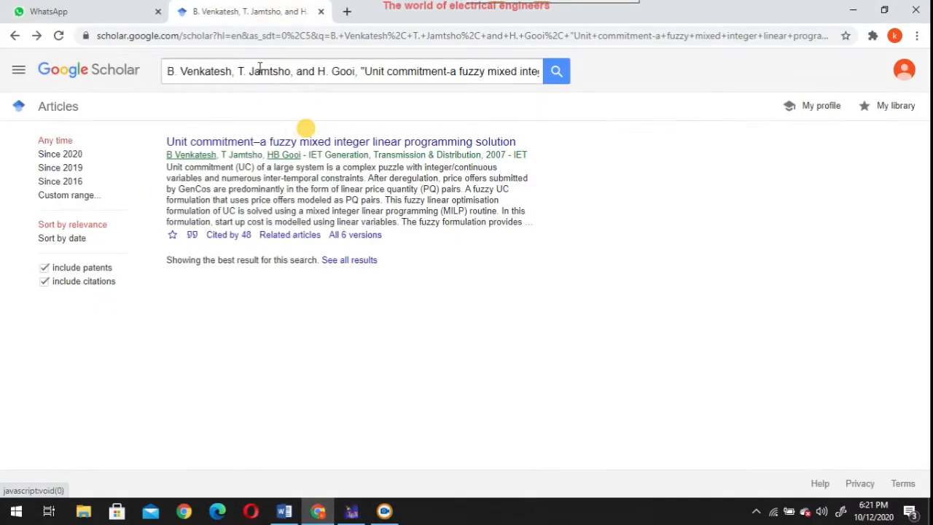
pyautogui.tripleClick(259, 67)
pyautogui.hotkey('ctrl', 'v')
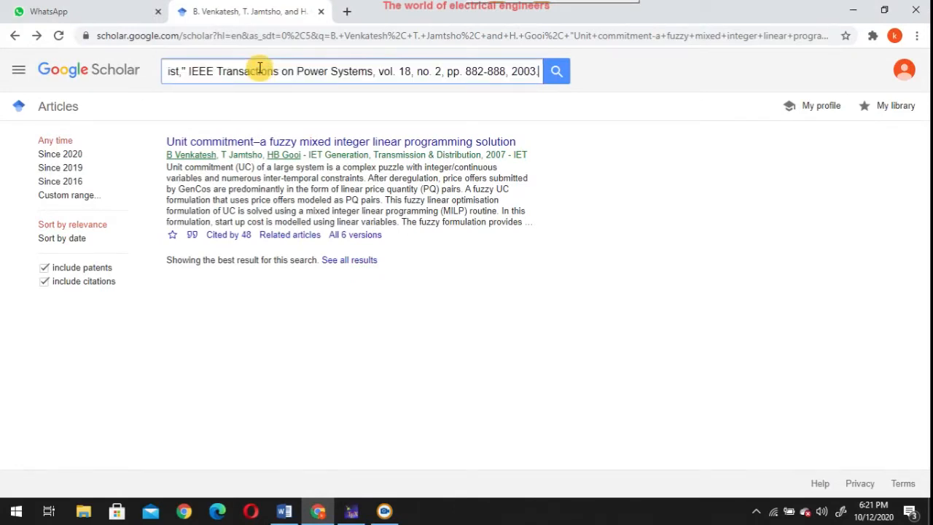
pyautogui.click(554, 73)
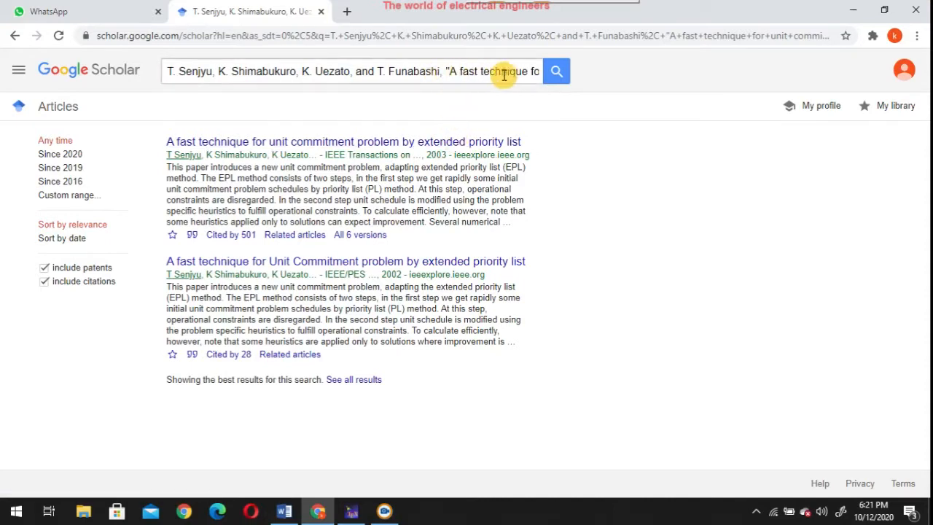
# Read the search query through to its journal, volume, pages and year to determine which of the two results matches
pyautogui.click(473, 72)
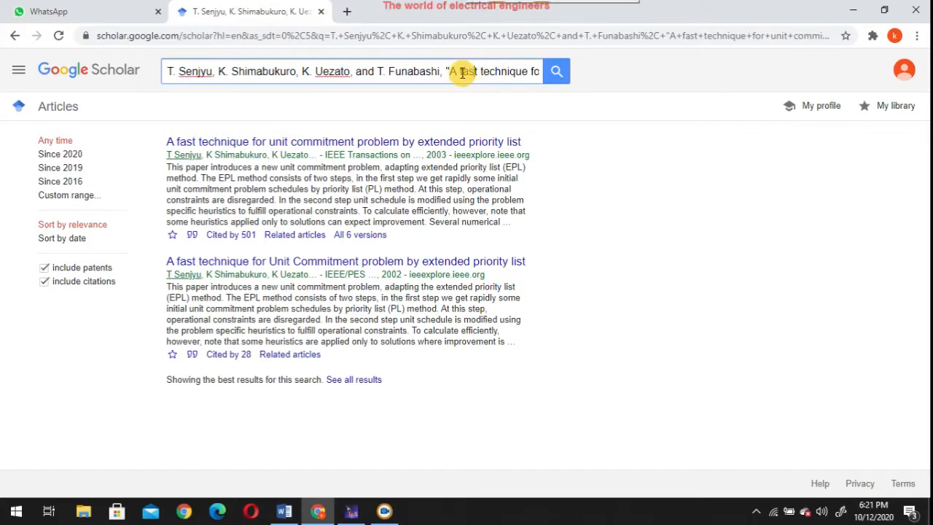
pyautogui.press('Right')
pyautogui.press('Right')
pyautogui.press('Right')
pyautogui.press('Right')
pyautogui.press('Right')
pyautogui.press('Right')
pyautogui.press('Right')
pyautogui.press('Right')
pyautogui.press('Right')
pyautogui.press('Right')
pyautogui.press('Right')
pyautogui.press('Right')
pyautogui.press('Right')
pyautogui.press('Right')
pyautogui.press('Right')
pyautogui.press('Right')
pyautogui.press('Right')
pyautogui.press('Right')
pyautogui.press('Right')
pyautogui.press('Right')
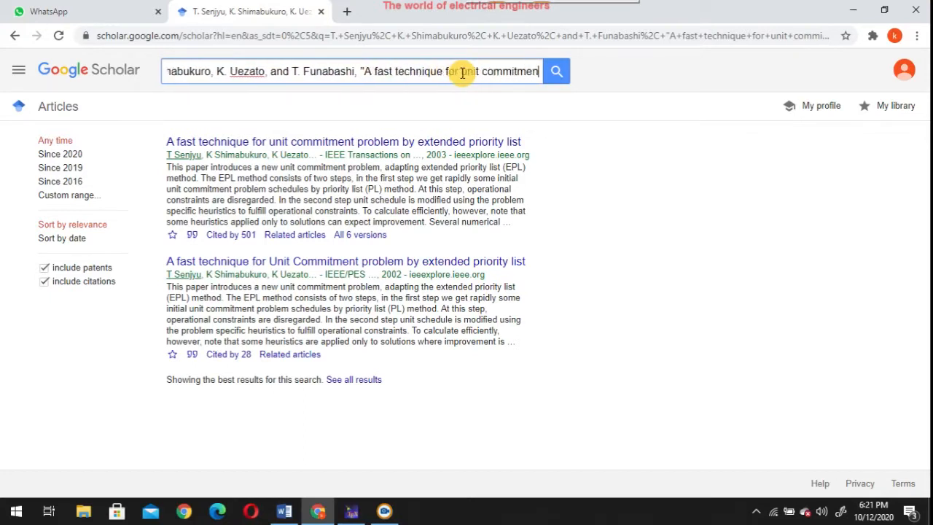
pyautogui.press('Right')
pyautogui.press('Right')
pyautogui.press('Right')
pyautogui.press('Right')
pyautogui.press('Right')
pyautogui.press('Right')
pyautogui.press('Right')
pyautogui.press('Right')
pyautogui.press('Right')
pyautogui.press('Right')
pyautogui.press('Right')
pyautogui.press('Right')
pyautogui.press('Right')
pyautogui.press('Right')
pyautogui.press('Right')
pyautogui.press('Right')
pyautogui.press('Right')
pyautogui.press('Right')
pyautogui.press('Right')
pyautogui.press('Right')
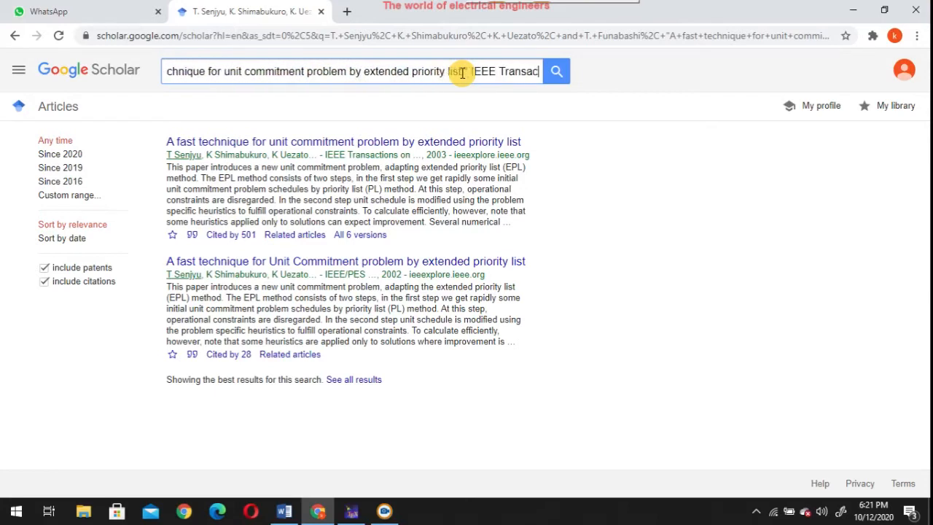
pyautogui.press('Right')
pyautogui.press('Right')
pyautogui.press('Right')
pyautogui.press('Right')
pyautogui.press('Right')
pyautogui.press('Right')
pyautogui.press('Right')
pyautogui.press('Right')
pyautogui.press('Right')
pyautogui.press('Right')
pyautogui.press('Right')
pyautogui.press('Right')
pyautogui.press('Right')
pyautogui.press('Right')
pyautogui.press('Right')
pyautogui.press('Right')
pyautogui.press('Right')
pyautogui.press('Right')
pyautogui.press('Right')
pyautogui.press('Right')
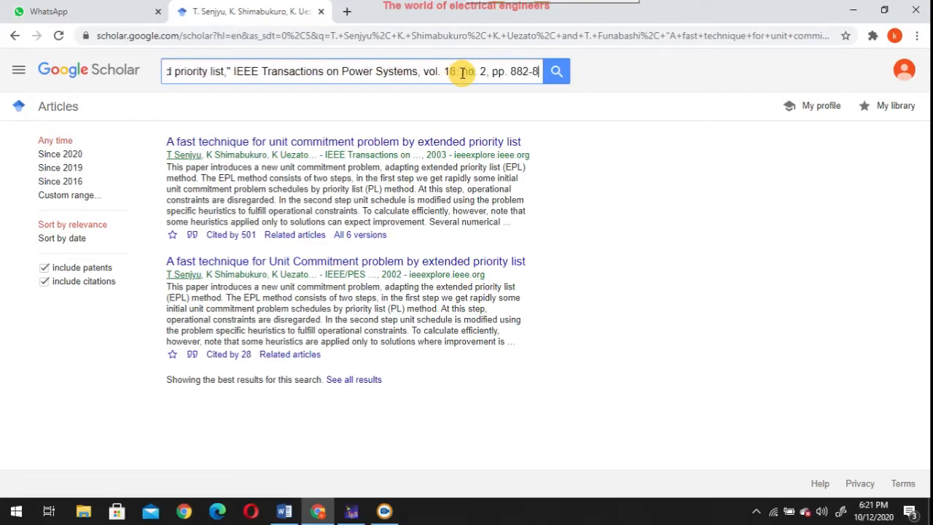
pyautogui.press('Right')
pyautogui.press('Right')
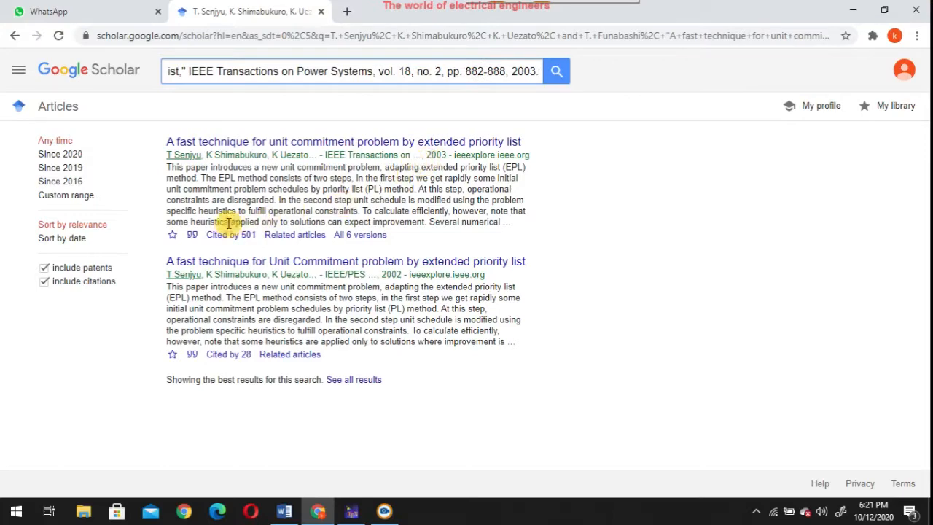
# Open the citation formats of the 2003 IEEE Transactions result and copy its Vancouver citation
pyautogui.click(191, 240)
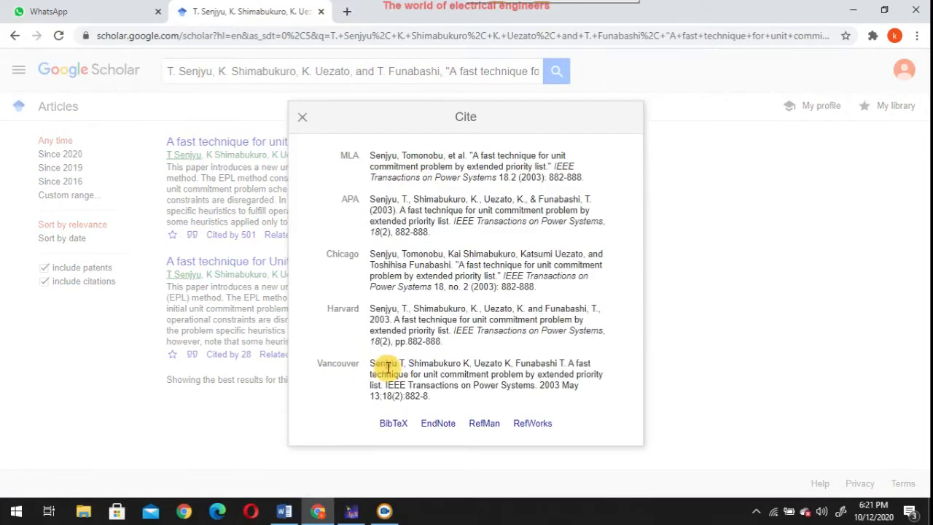
pyautogui.click(372, 365)
pyautogui.hotkey('ctrl', 'c')
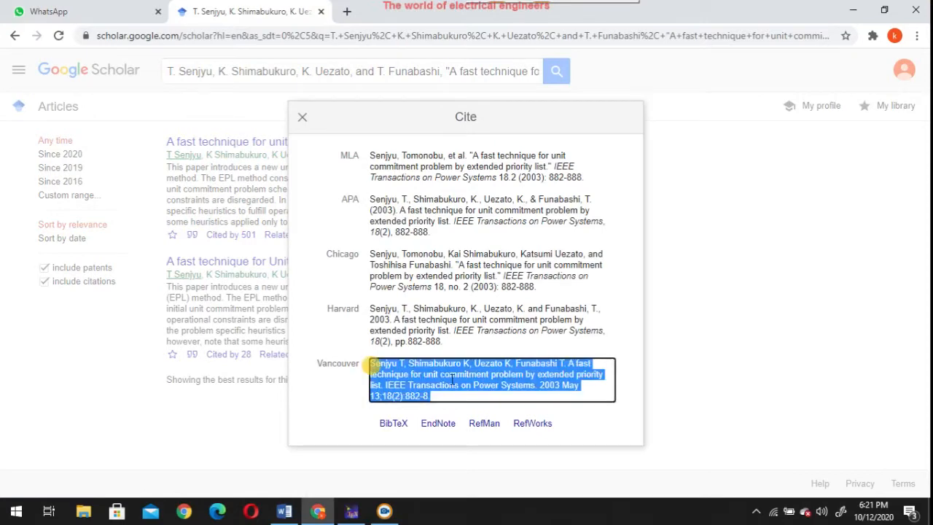
# Switch to TeXstudio and replace the bibitem 4 reference text with the copied Vancouver citation
pyautogui.click(352, 510)
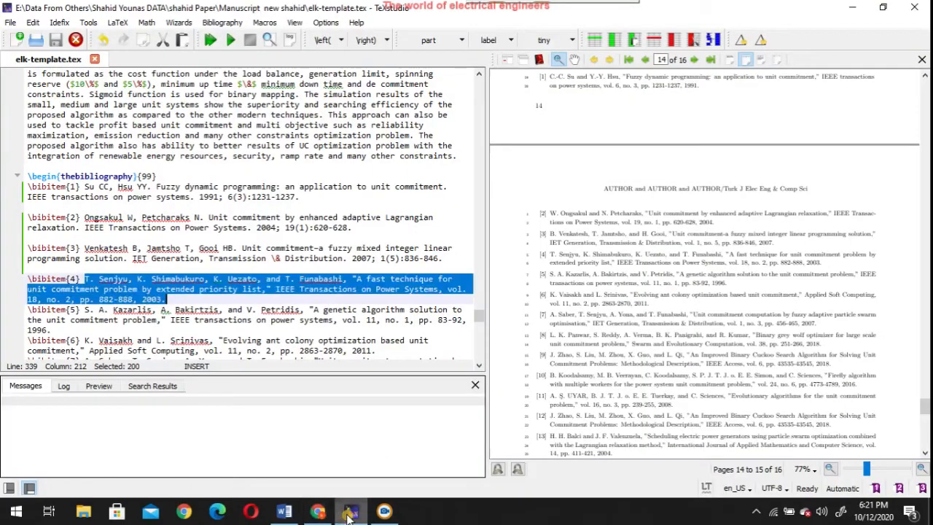
pyautogui.click(167, 301)
pyautogui.moveTo(167, 300); pyautogui.dragTo(84, 279)
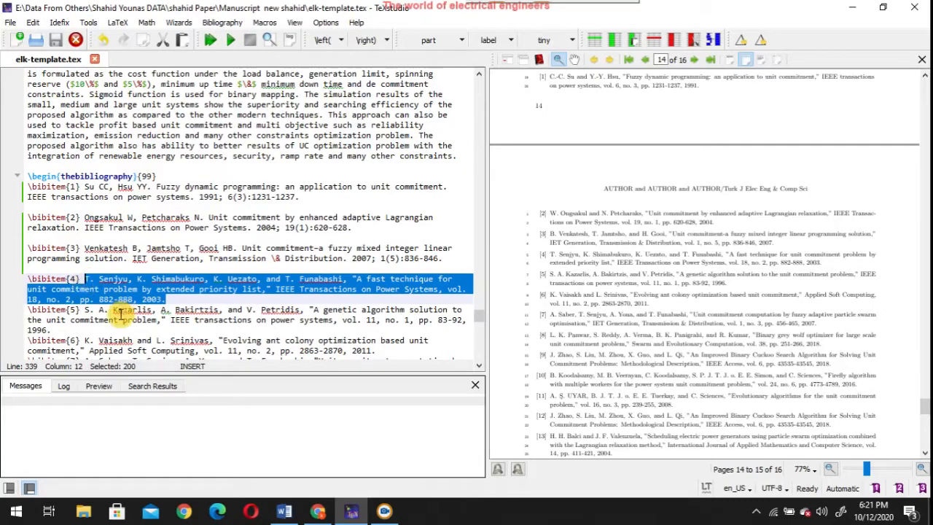
pyautogui.click(318, 511)
pyautogui.click(318, 510)
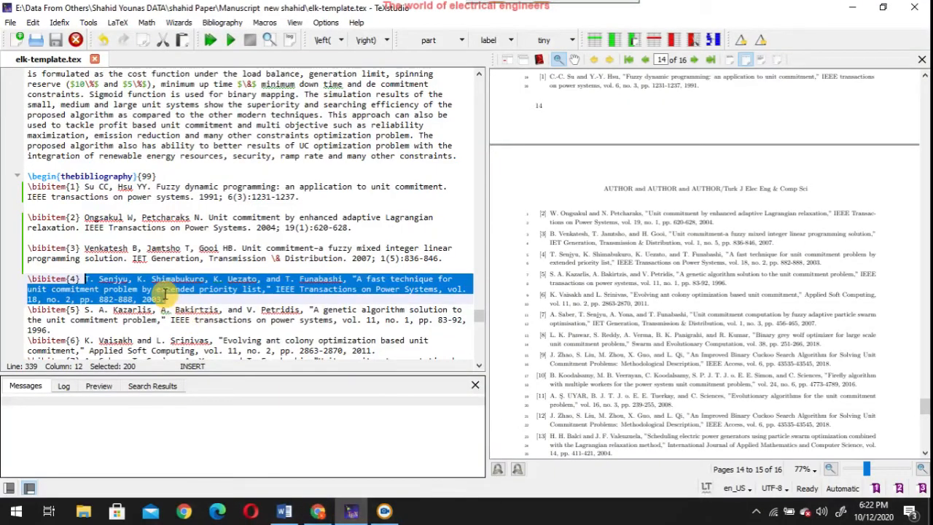
pyautogui.hotkey('ctrl', 'v')
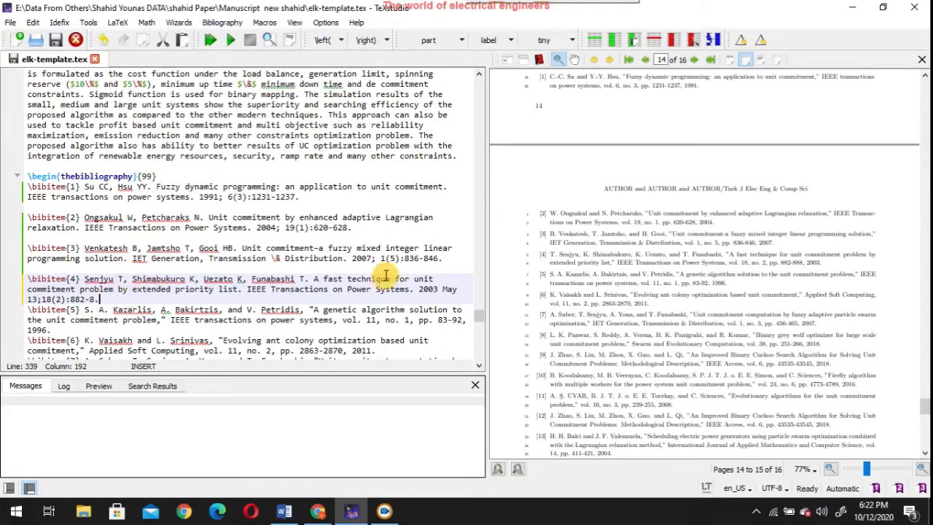
# In bibitem 4, remove "May 13", put a space before the volume number, complete the page range as 882-888, save, and add a blank line below
pyautogui.moveTo(440, 288); pyautogui.dragTo(34, 299)
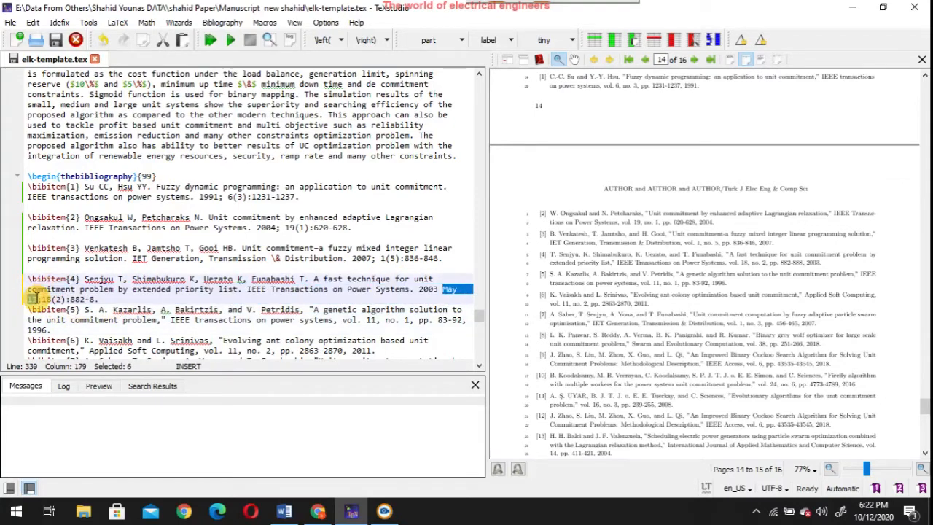
pyautogui.press('BackSpace')
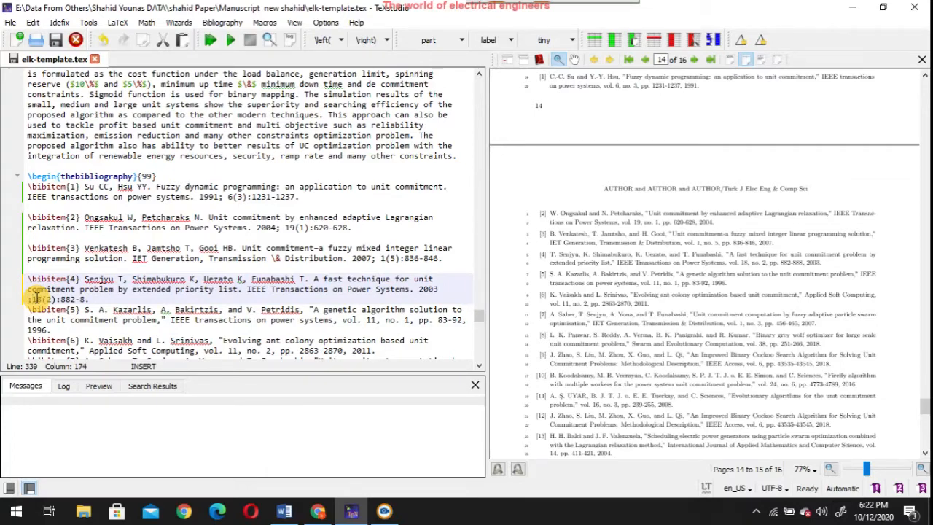
pyautogui.click(78, 299)
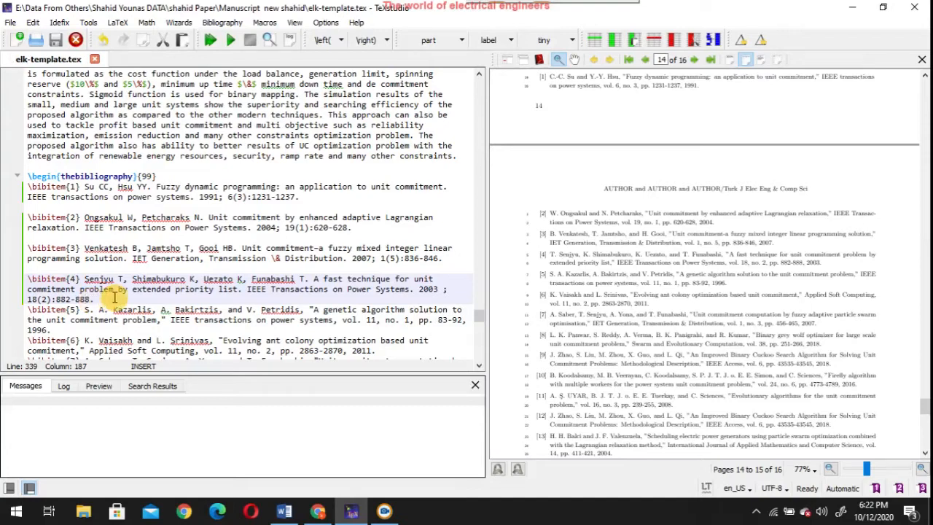
pyautogui.click(115, 297)
pyautogui.press('Return')
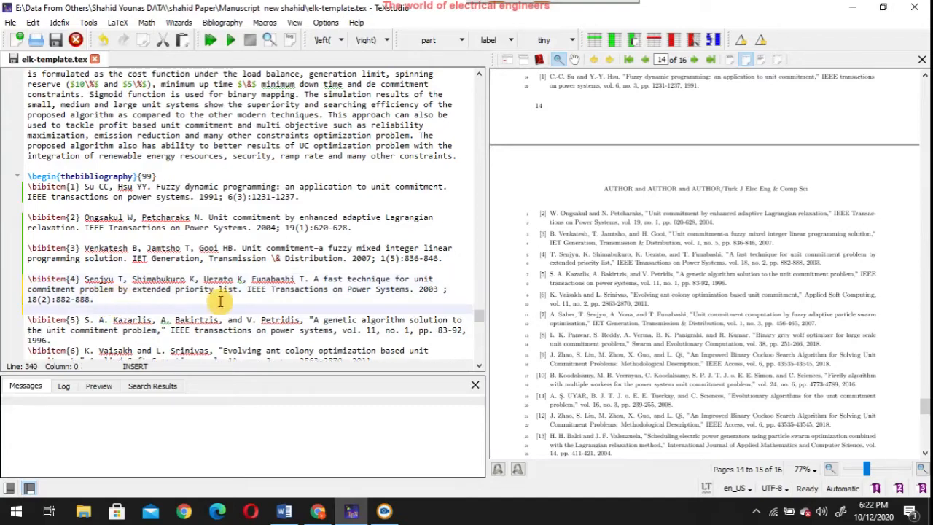
# Copy the bibitem 5 reference text, return to Chrome, close the open citation window, and search Google Scholar for it
pyautogui.scroll(-4, 481, 315)
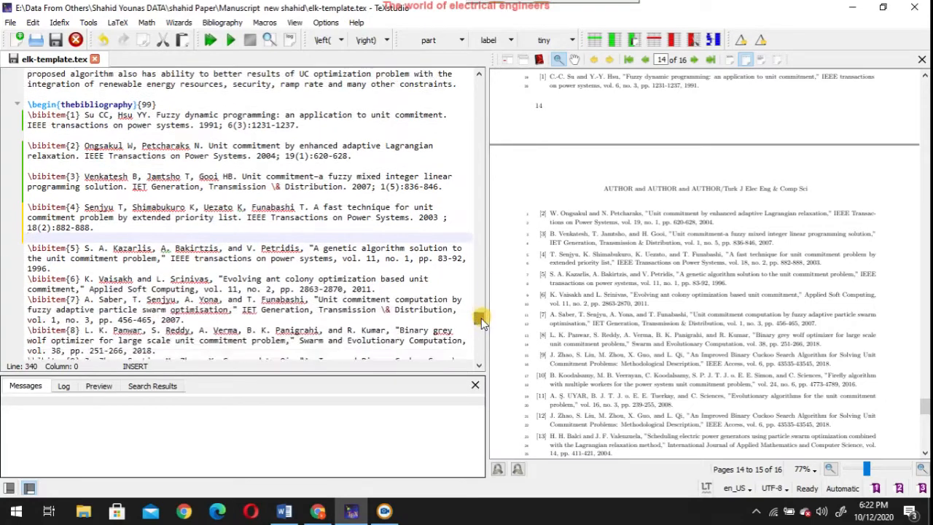
pyautogui.moveTo(84, 196); pyautogui.dragTo(81, 217)
pyautogui.hotkey('ctrl', 'c')
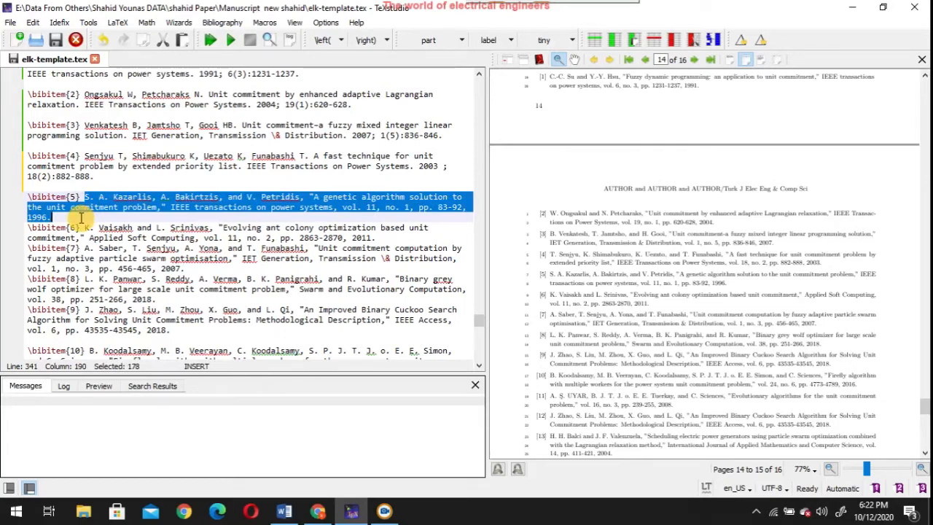
pyautogui.click(324, 513)
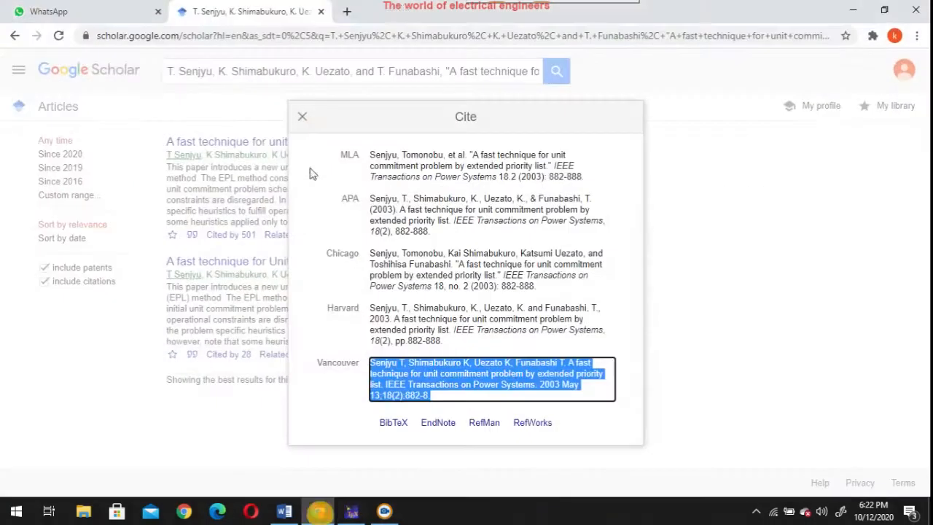
pyautogui.click(303, 119)
pyautogui.tripleClick(331, 71)
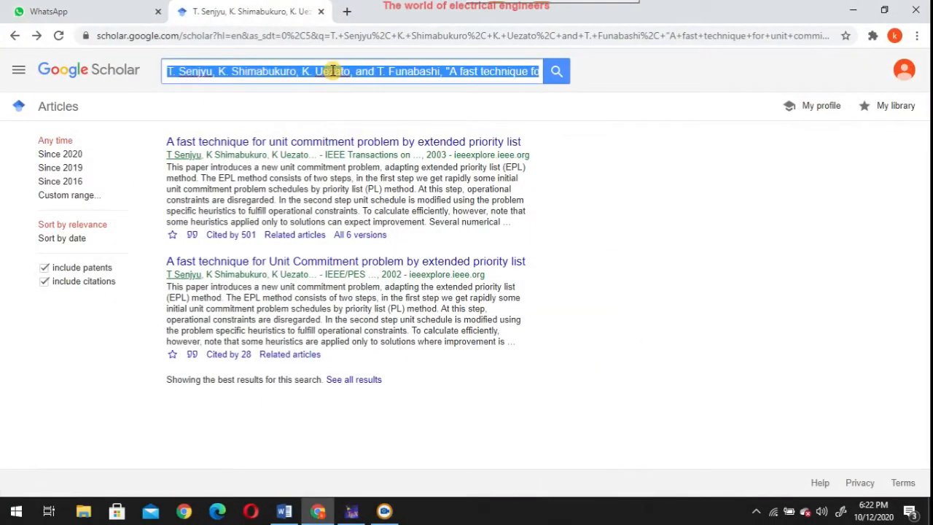
pyautogui.hotkey('ctrl', 'v')
pyautogui.click(556, 70)
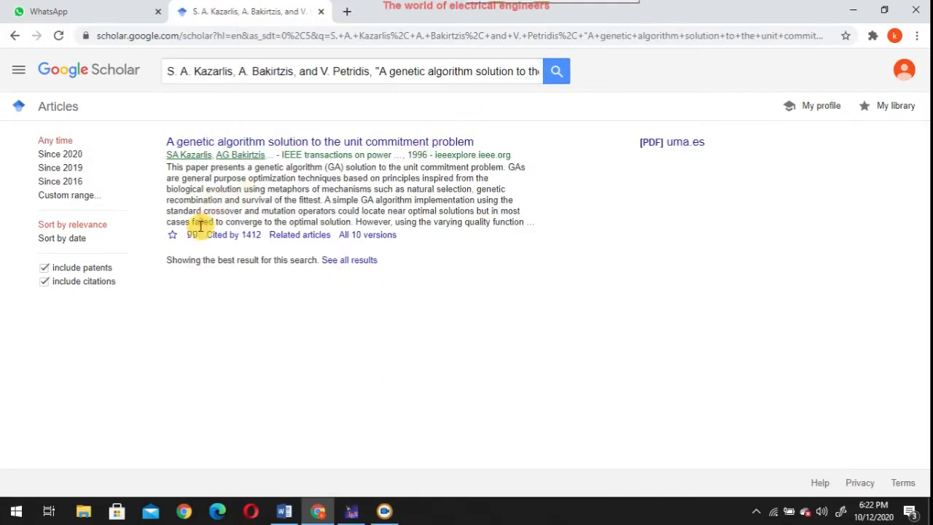
# Copy the Vancouver citation of the genetic algorithm paper and replace the bibitem 5 reference text in TeXstudio with it
pyautogui.click(192, 235)
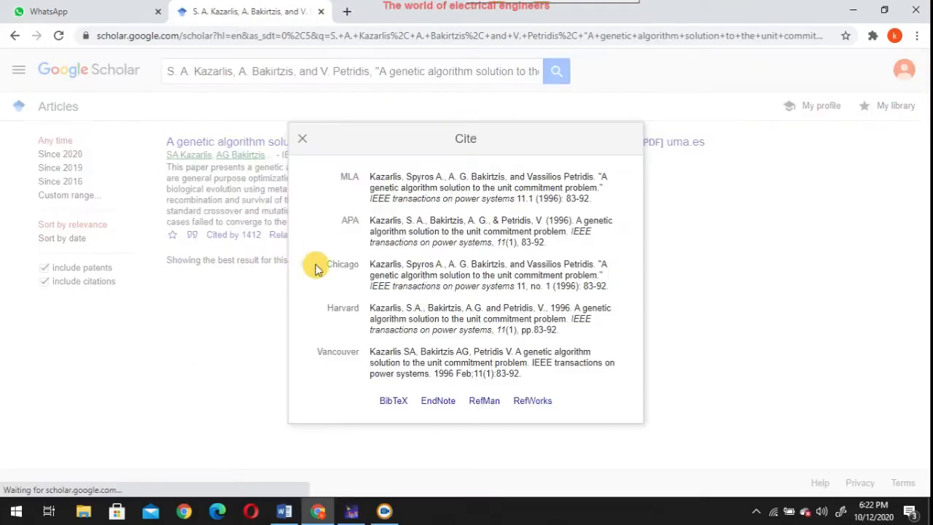
pyautogui.click(372, 357)
pyautogui.hotkey('ctrl', 'c')
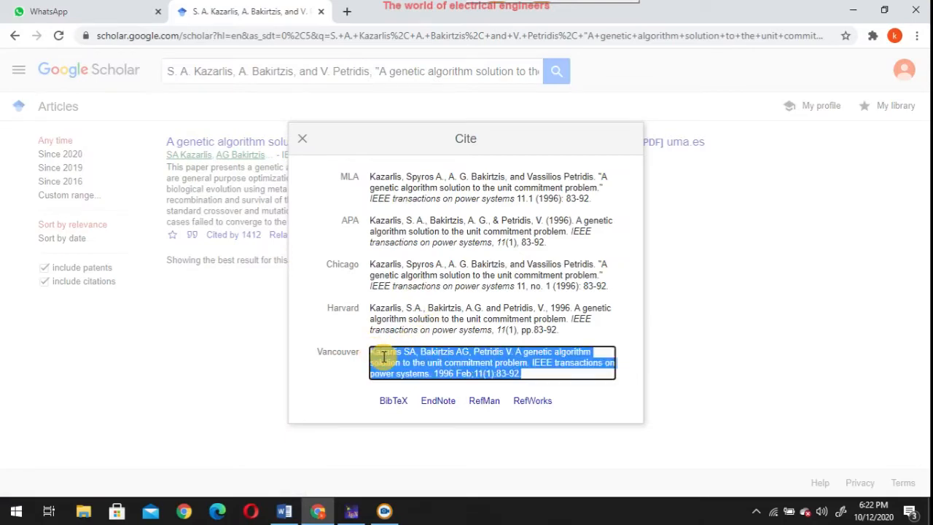
pyautogui.click(351, 511)
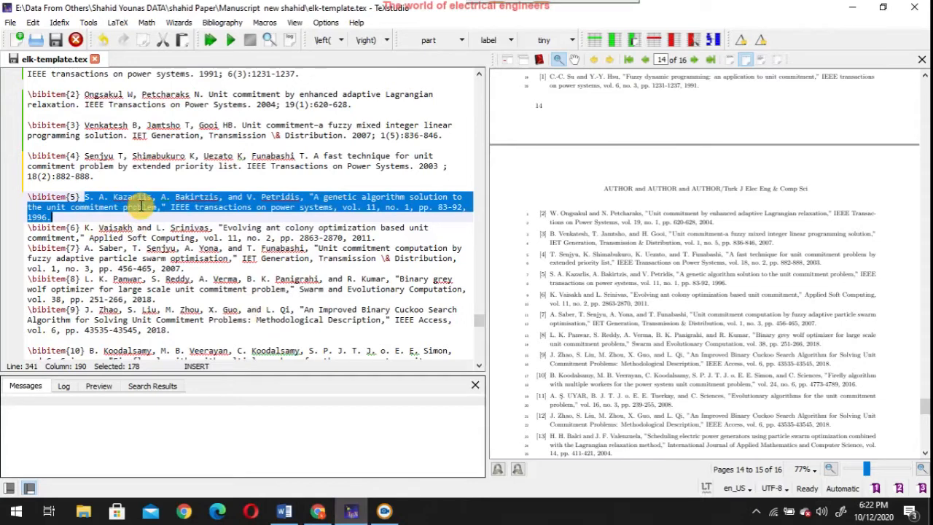
pyautogui.hotkey('ctrl', 'v')
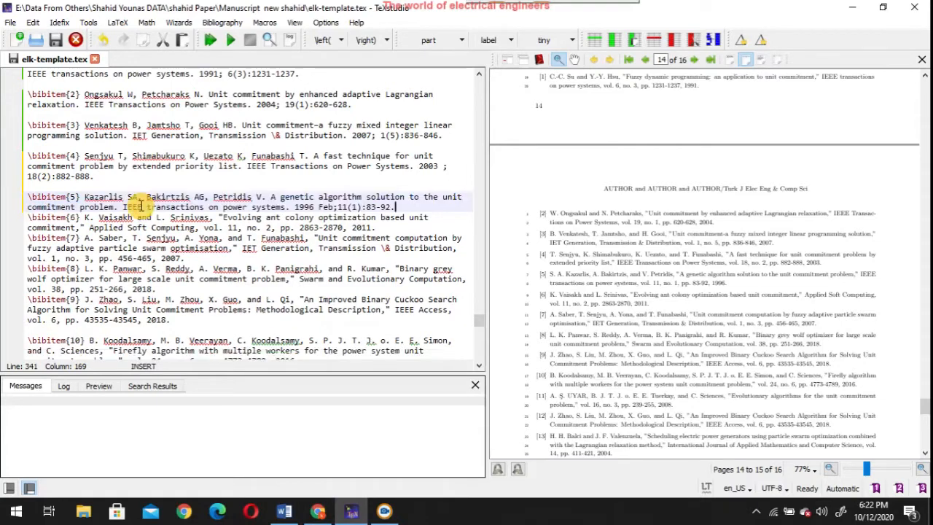
# Add a blank line below bibitem 5, remove "Feb" from its date, and insert a space before the volume number
pyautogui.press('Return')
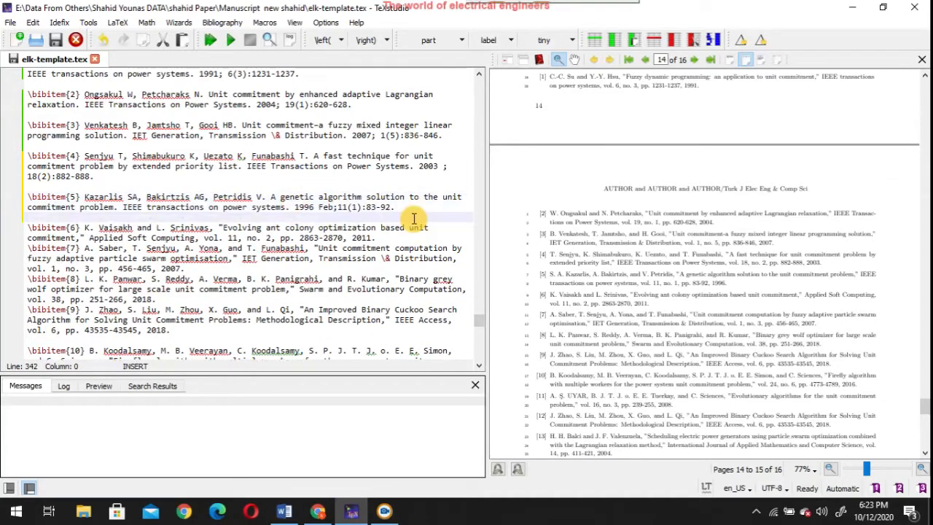
pyautogui.moveTo(334, 207); pyautogui.dragTo(321, 208)
pyautogui.press('Delete')
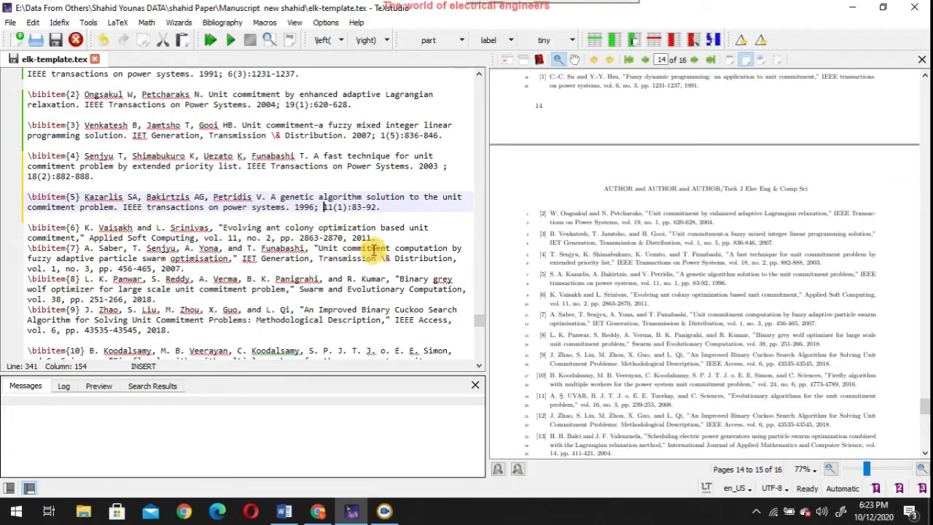
# Separate bibitem 6 from bibitem 7 with a blank line, copy the bibitem 6 reference text, and search Google Scholar for it
pyautogui.click(386, 235)
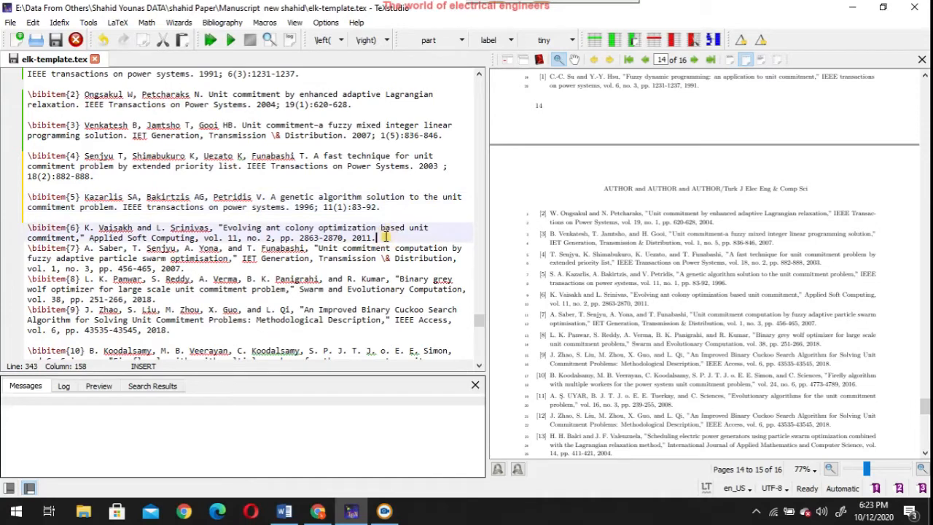
pyautogui.press('Return')
pyautogui.moveTo(376, 239); pyautogui.dragTo(92, 228)
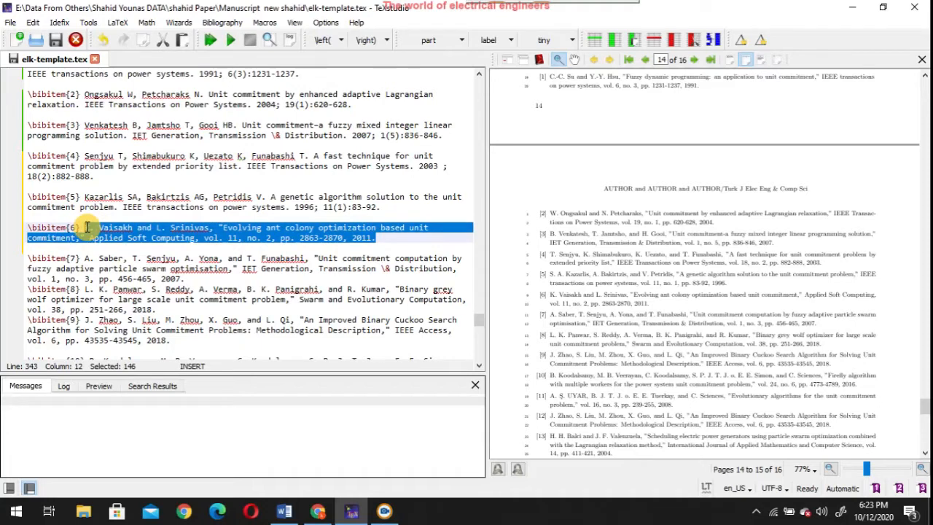
pyautogui.click(319, 511)
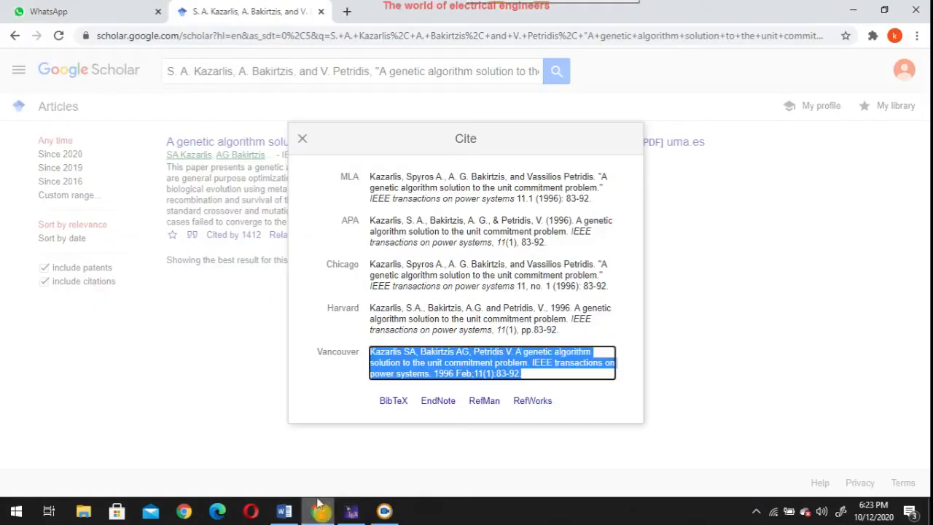
pyautogui.click(301, 137)
pyautogui.tripleClick(345, 69)
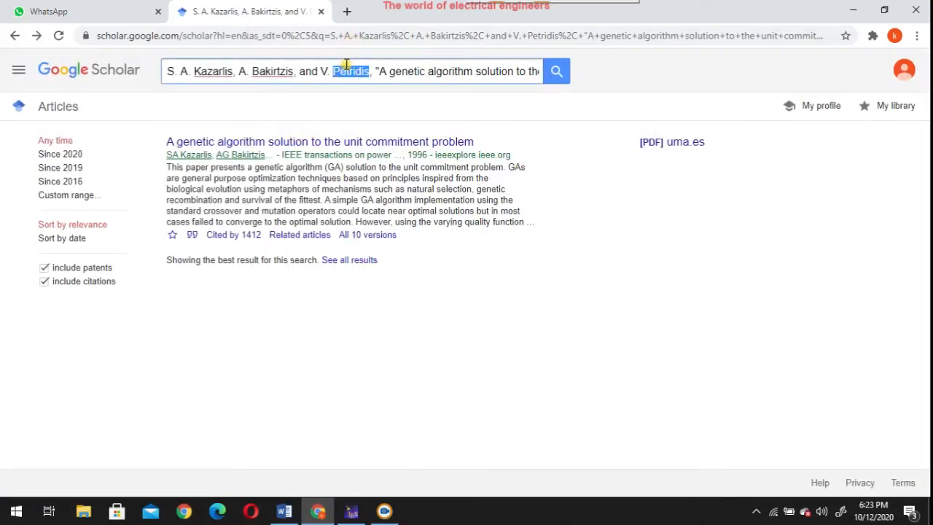
pyautogui.write('K. Vaisakh and L. Srinivas, "Evolving ant colony optimization based unit commitment," Applied Soft Computing, vol. 11, no. 2, pp. 2663-2670, 2011')
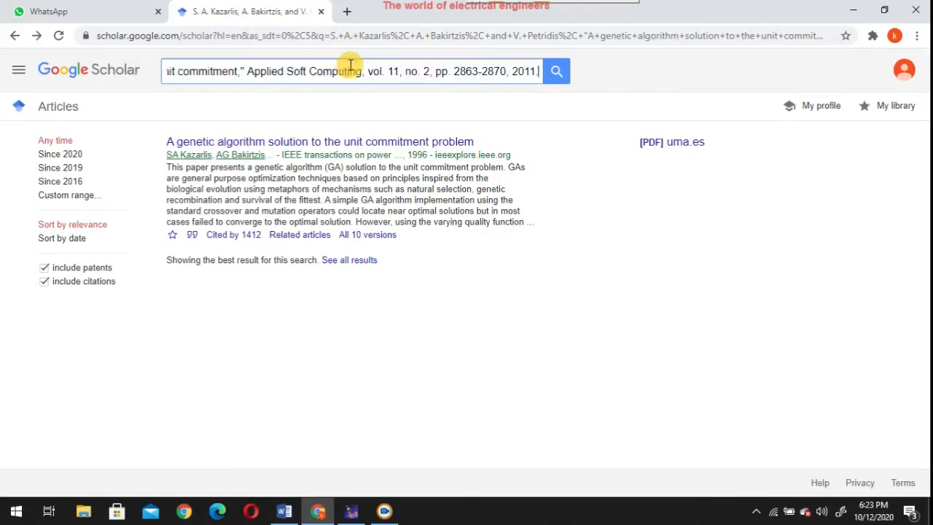
pyautogui.click(556, 73)
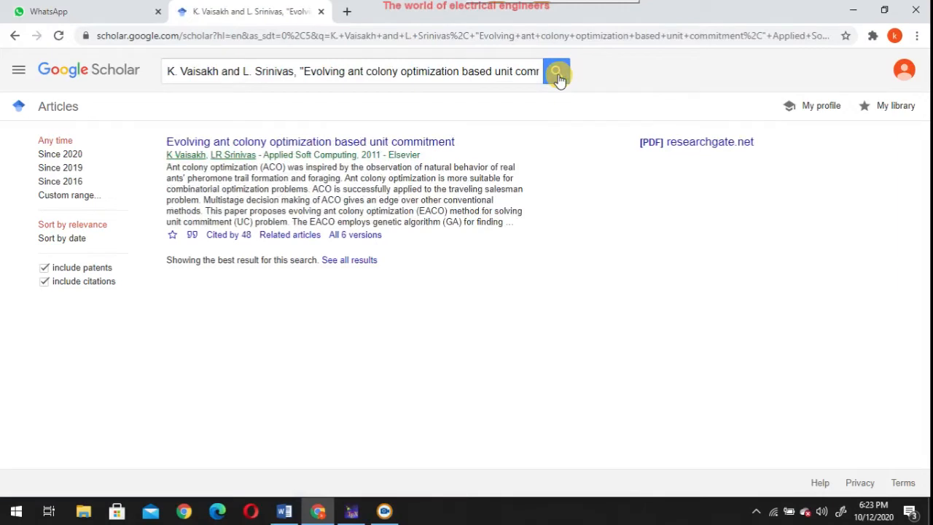
# Replace the bibitem 6 reference text with its Google Scholar Vancouver citation, removing "Mar 1" and inserting a space before the volume number
pyautogui.click(191, 235)
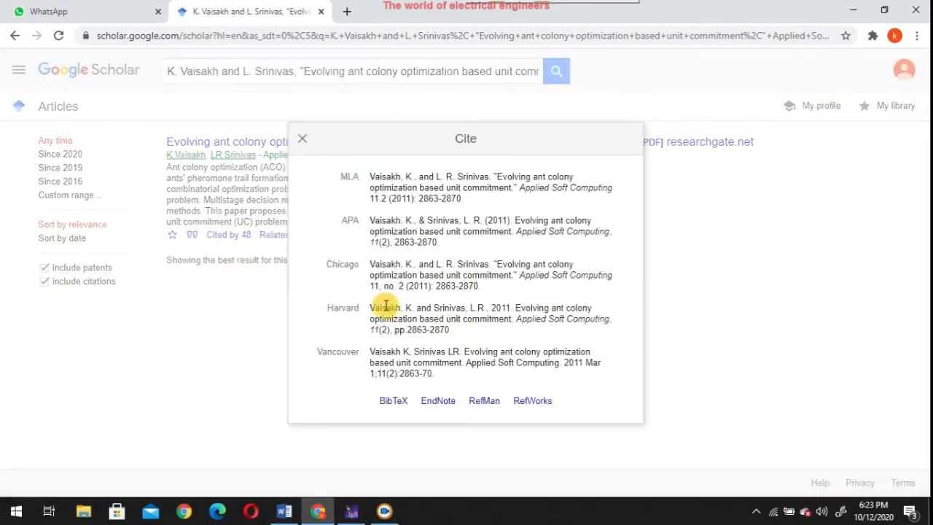
pyautogui.click(386, 362)
pyautogui.hotkey('ctrl', 'c')
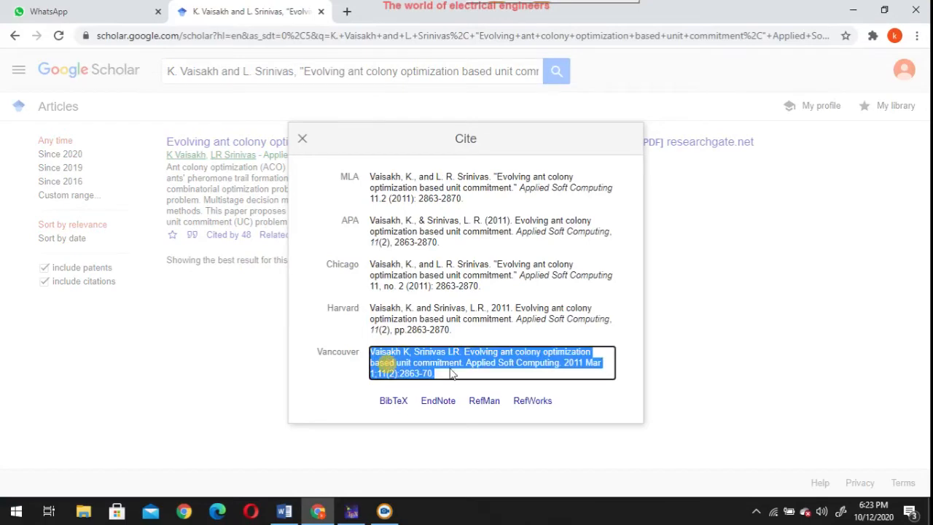
pyautogui.click(351, 510)
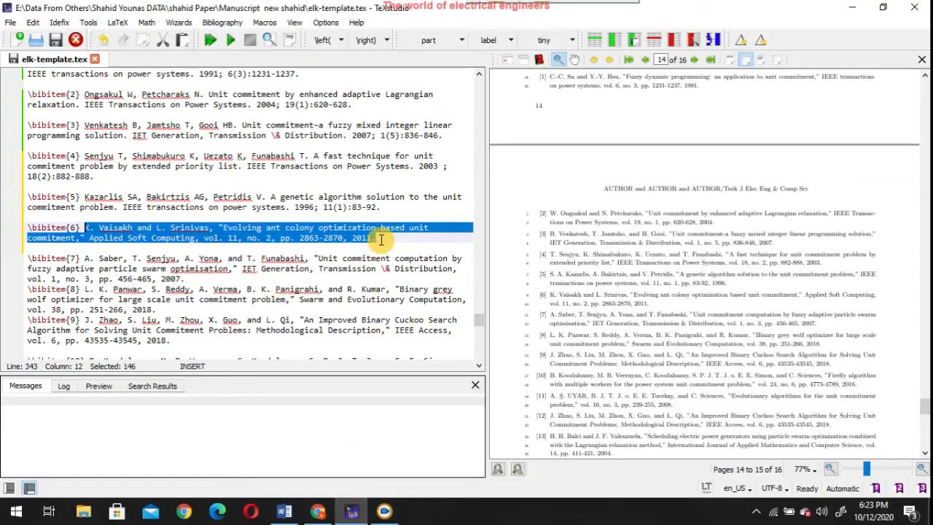
pyautogui.hotkey('ctrl', 'v')
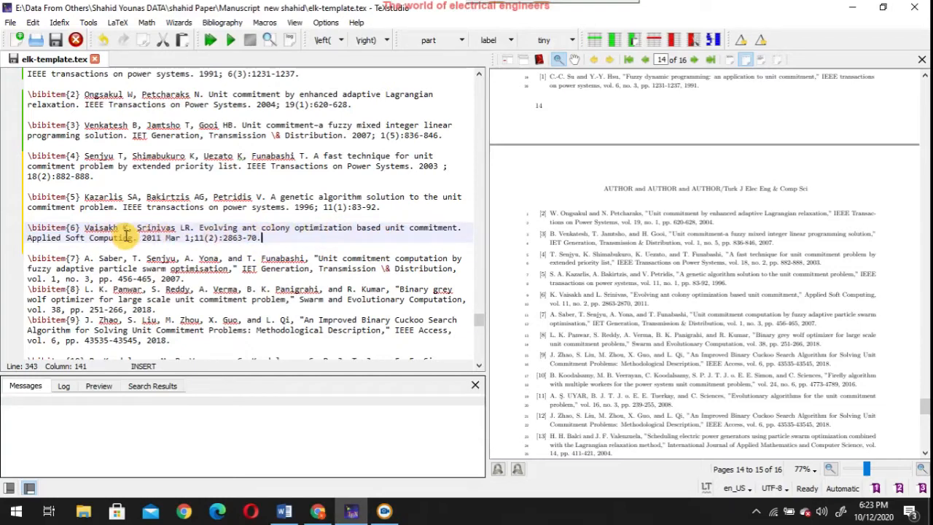
pyautogui.moveTo(188, 238); pyautogui.dragTo(168, 239)
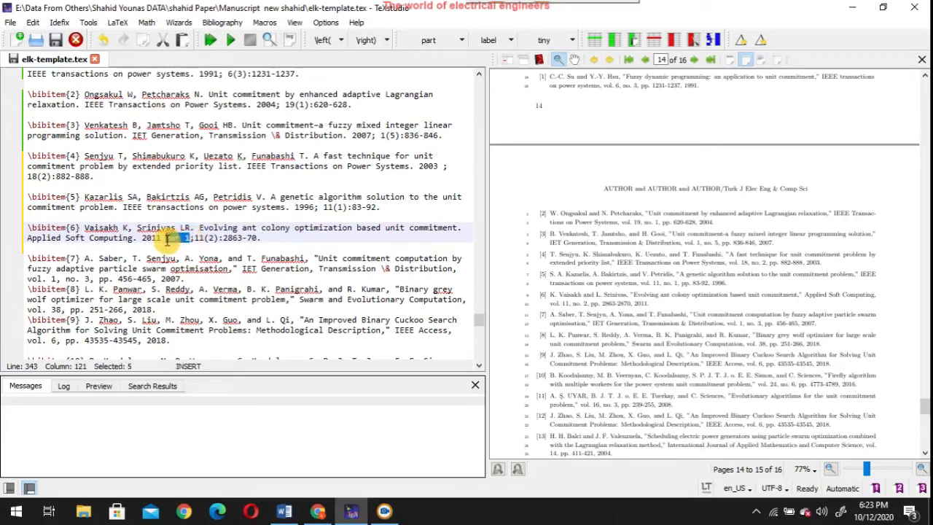
pyautogui.press('Delete')
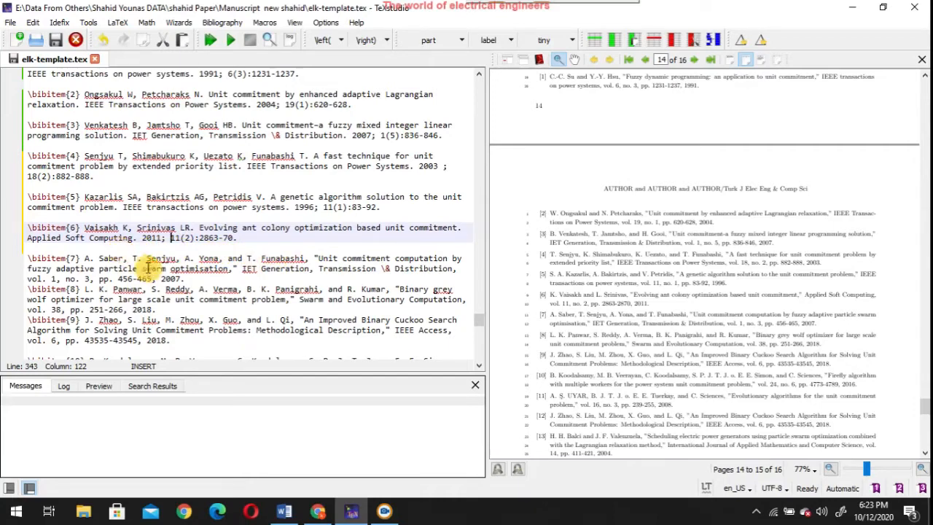
# Separate bibitem 7 from bibitem 8 with a blank line, copy the bibitem 7 reference text, and search Google Scholar for it
pyautogui.click(198, 278)
pyautogui.press('Return')
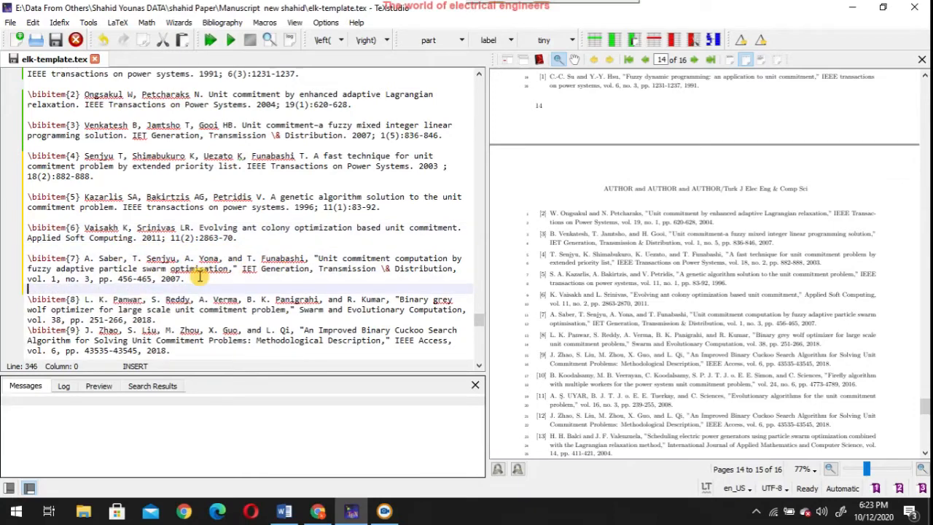
pyautogui.moveTo(191, 277); pyautogui.dragTo(87, 259)
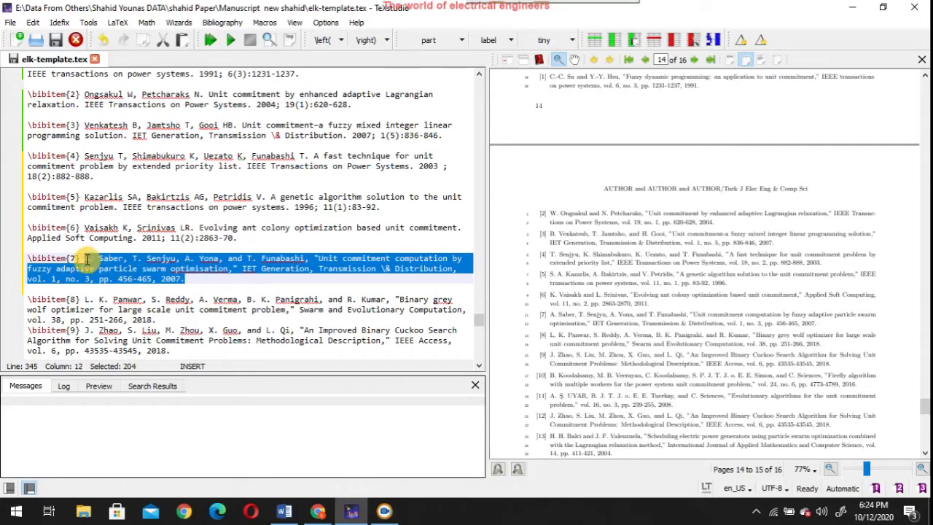
pyautogui.click(318, 511)
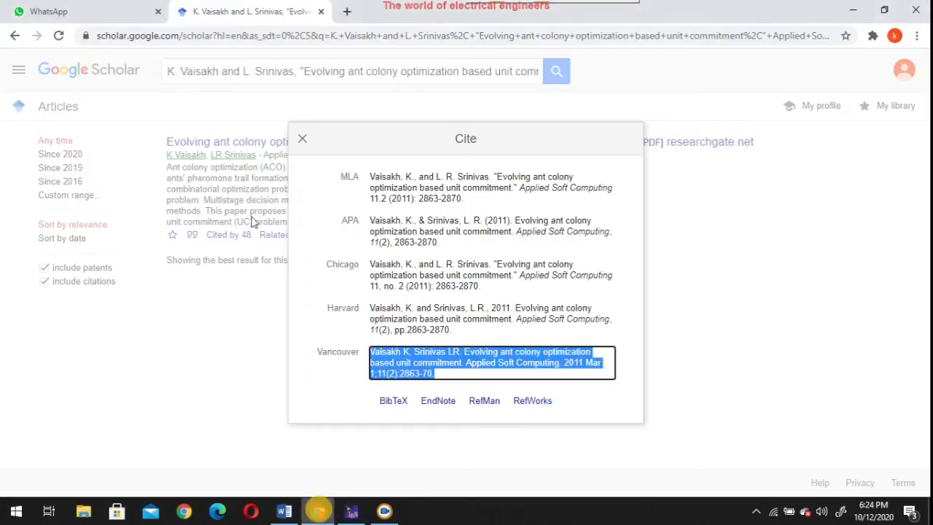
pyautogui.click(302, 140)
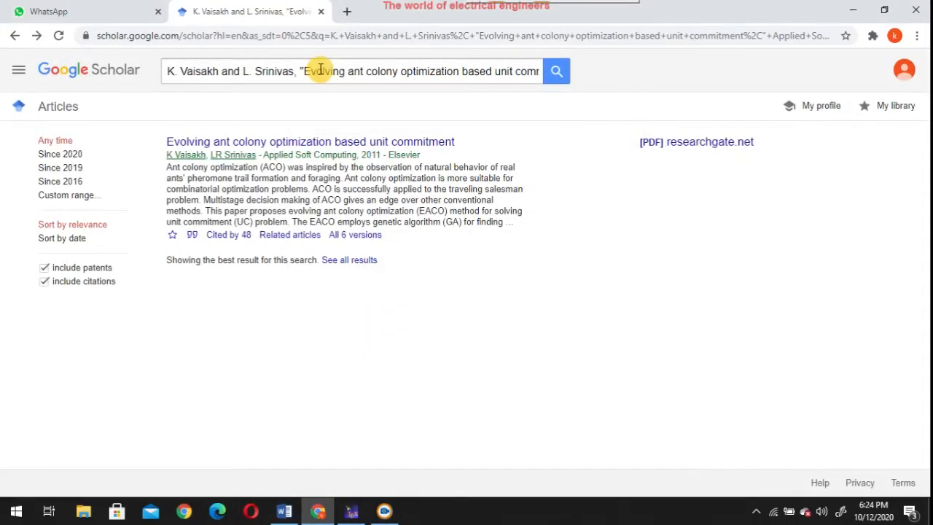
pyautogui.tripleClick(320, 70)
pyautogui.hotkey('ctrl', 'v')
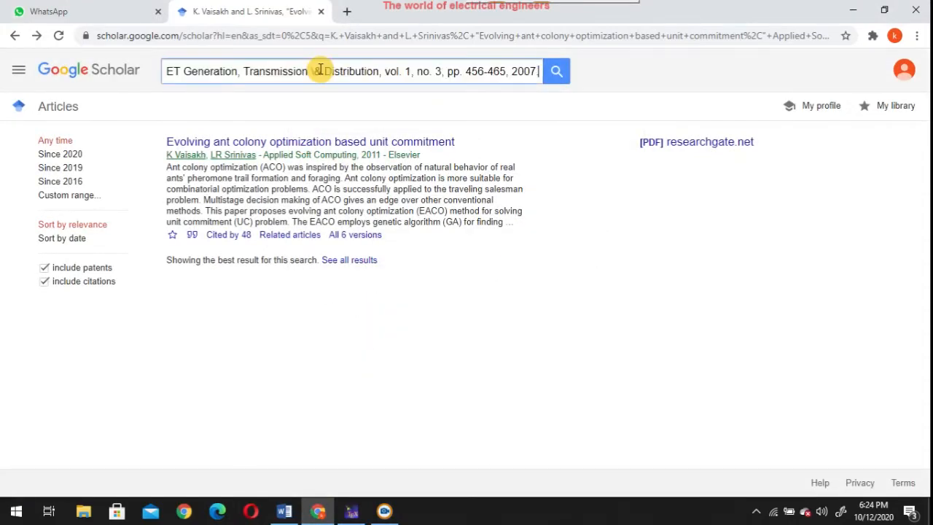
pyautogui.click(549, 79)
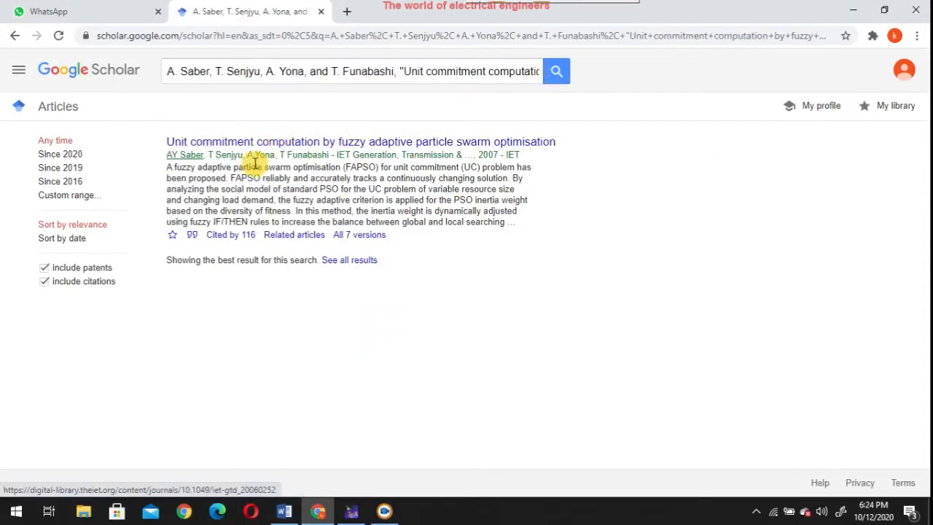
# Copy the Vancouver citation of the fuzzy adaptive particle swarm paper and replace the bibitem 7 reference text in TeXstudio with it
pyautogui.click(194, 234)
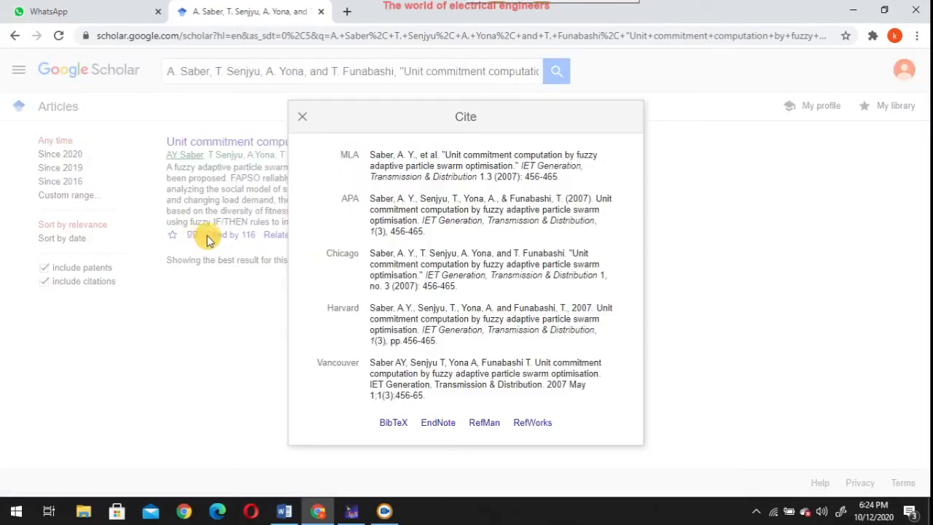
pyautogui.click(384, 369)
pyautogui.hotkey('ctrl', 'c')
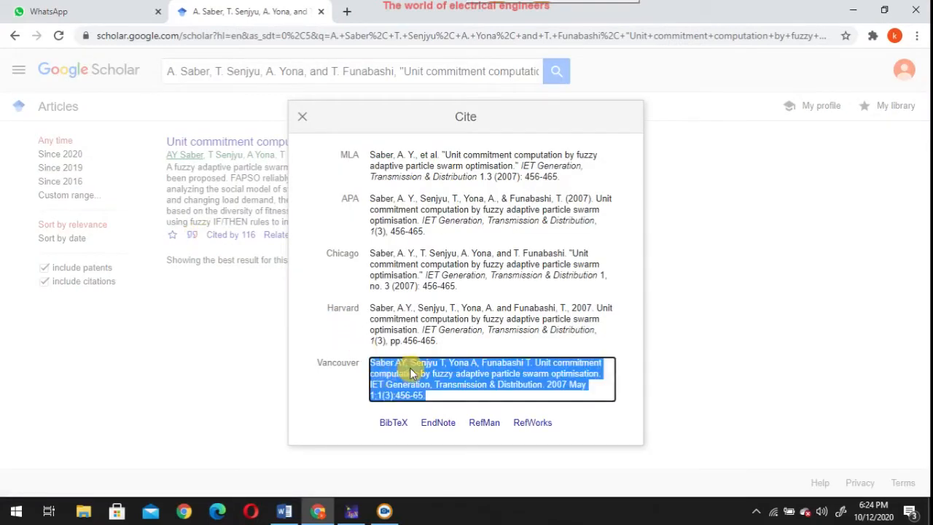
pyautogui.click(351, 511)
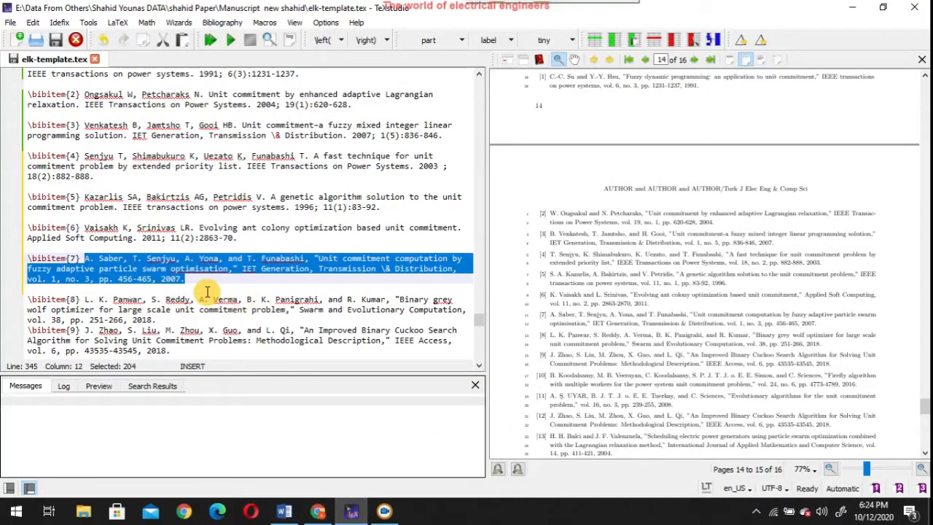
pyautogui.hotkey('ctrl', 'v')
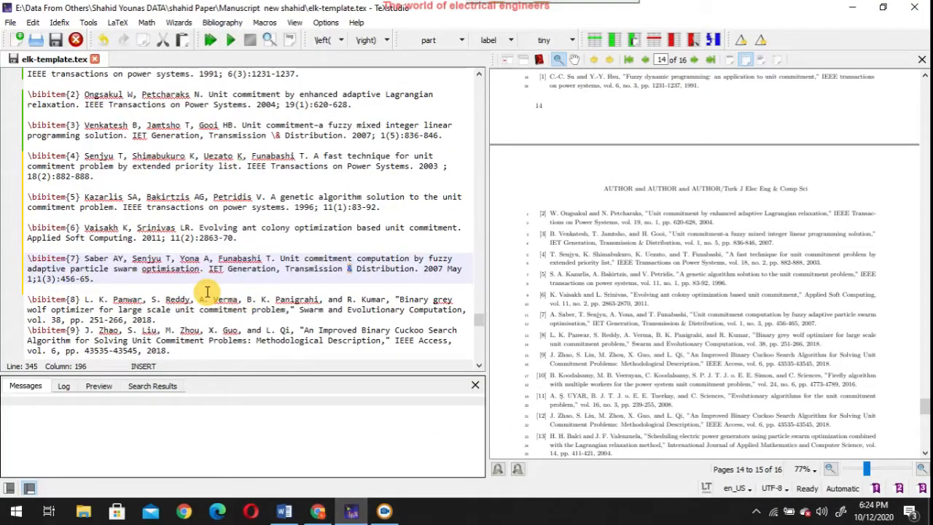
# Escape the ampersand in bibitem 7 as "\&", remove "May 1" from its date, and insert a space before the volume number
pyautogui.click(347, 268)
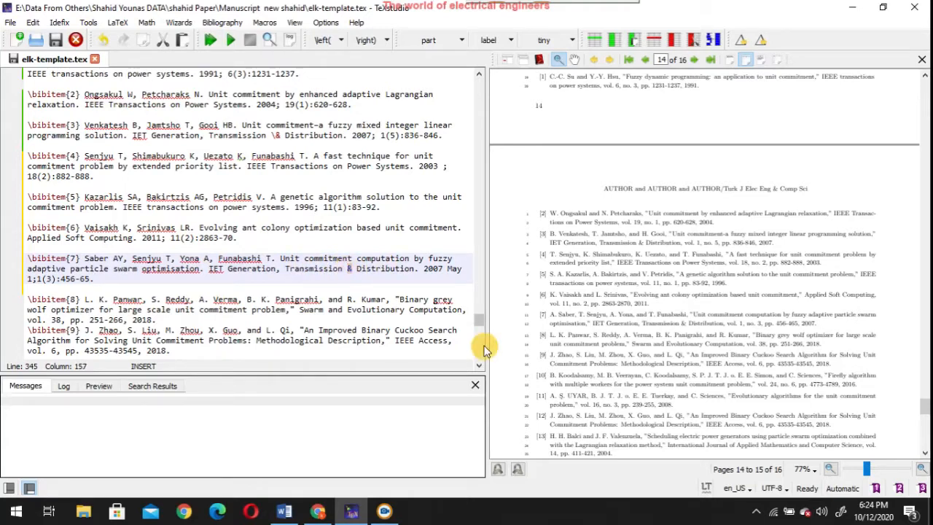
pyautogui.write('\\')
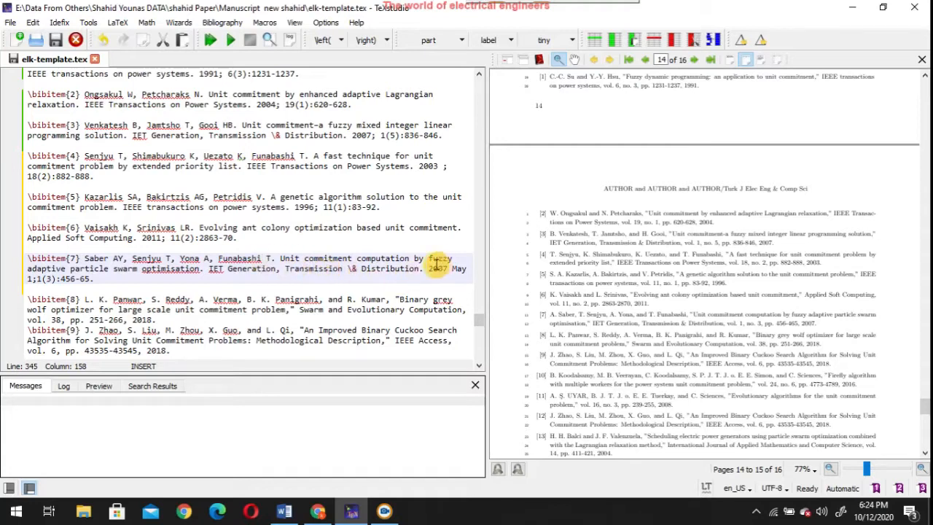
pyautogui.moveTo(448, 268); pyautogui.dragTo(29, 279)
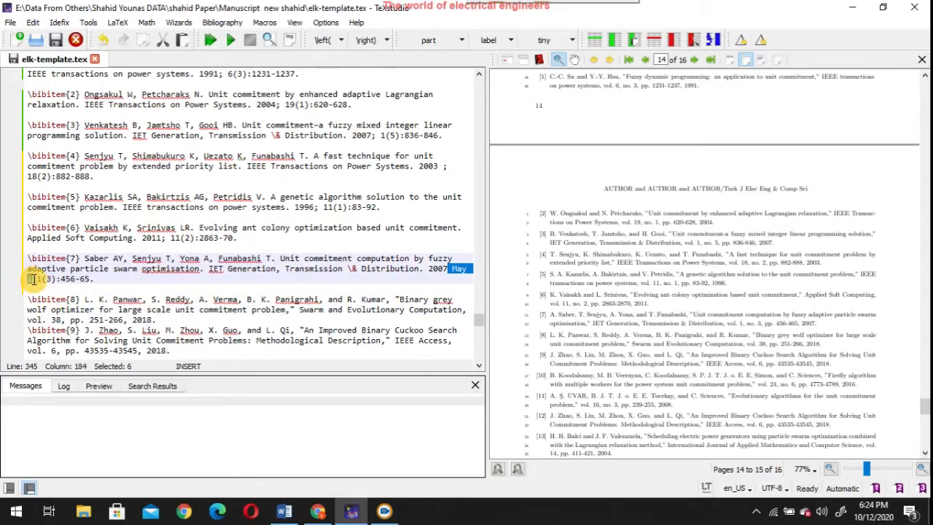
pyautogui.press('BackSpace')
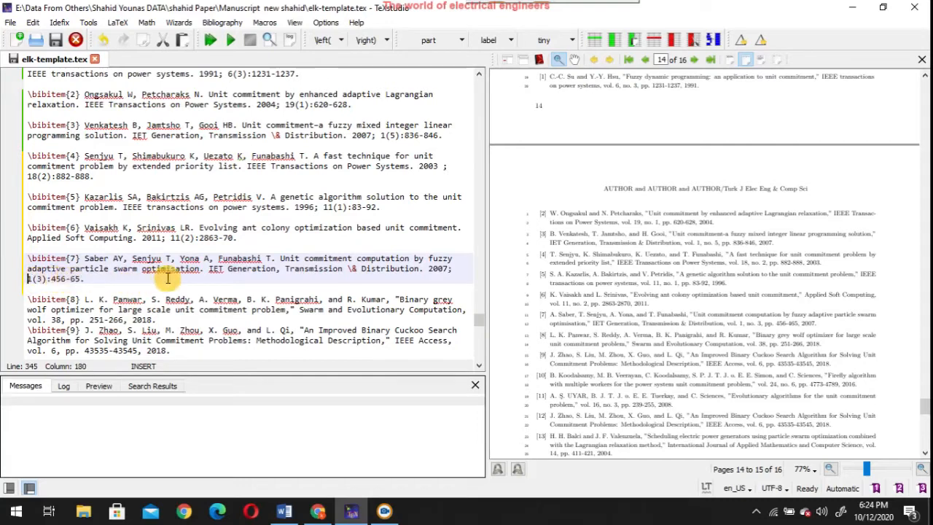
# Cut the bibitem 8 reference text, add a blank line below that entry, and search Google Scholar for the cut reference
pyautogui.moveTo(85, 299); pyautogui.dragTo(158, 319)
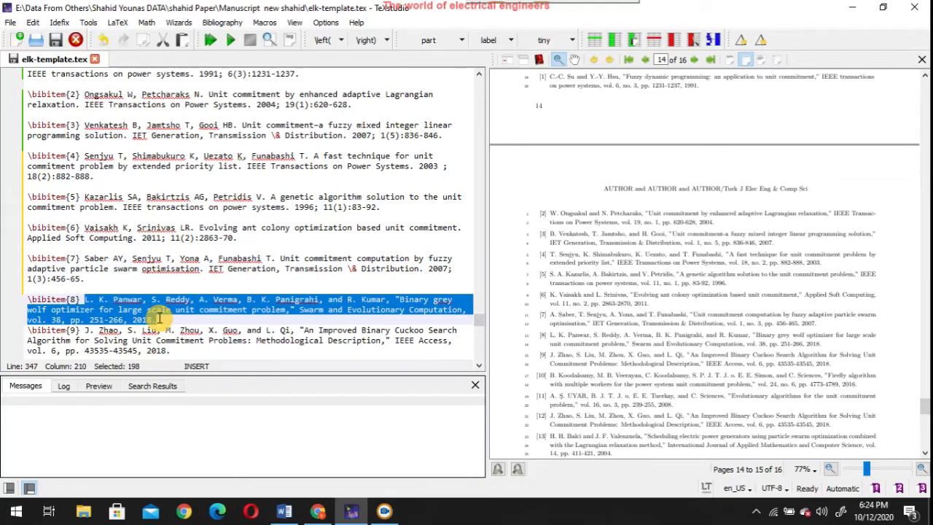
pyautogui.press('BackSpace')
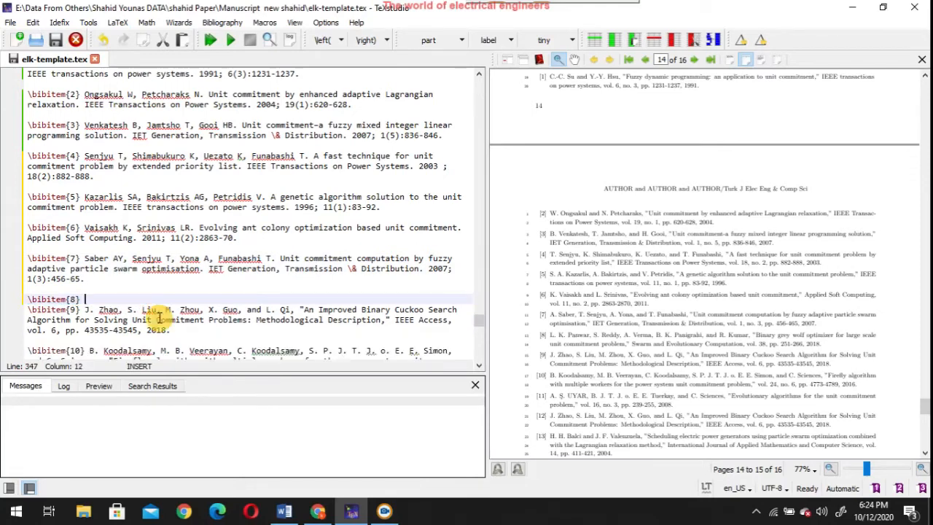
pyautogui.press('Return')
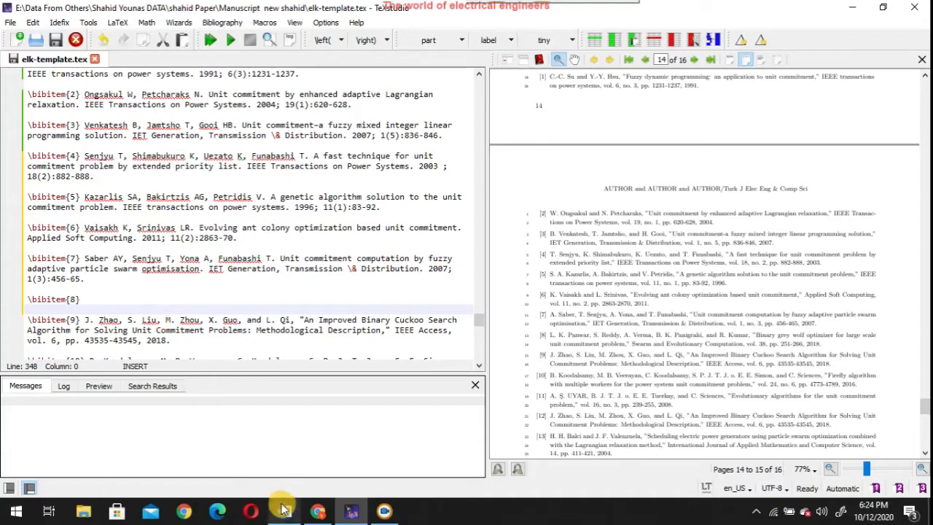
pyautogui.click(316, 511)
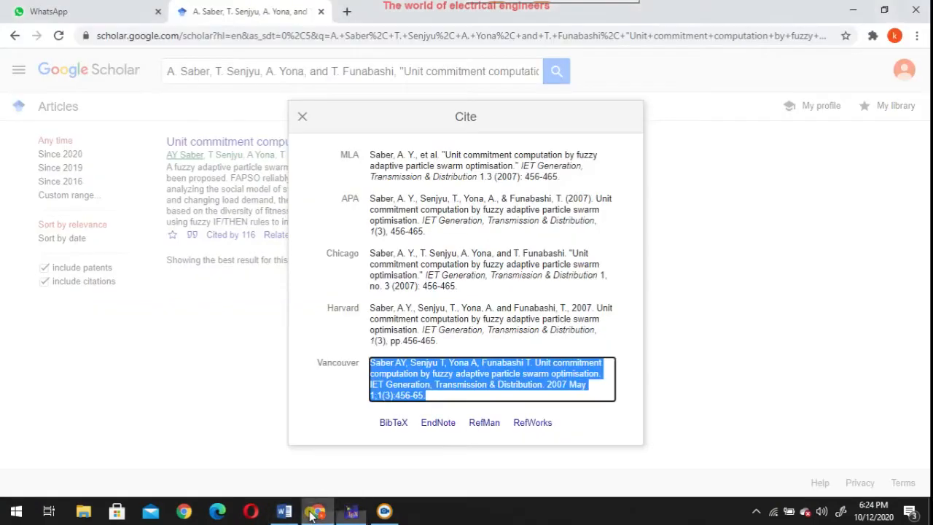
pyautogui.click(302, 116)
pyautogui.doubleClick(323, 71)
pyautogui.hotkey('ctrl', 'a')
pyautogui.hotkey('ctrl', 'v')
pyautogui.click(561, 71)
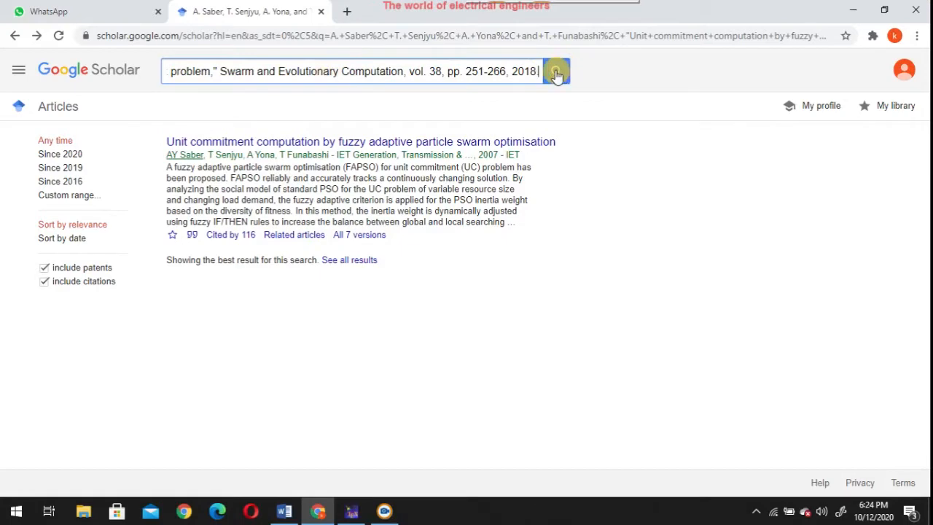
pyautogui.click(559, 72)
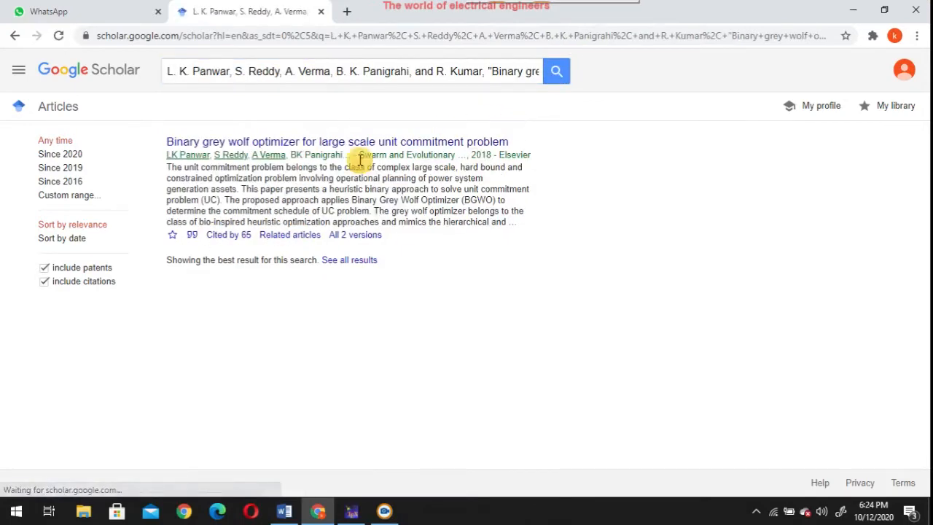
# Copy the Vancouver citation of the binary grey wolf optimizer paper and paste it after the bibitem 8 tag in TeXstudio
pyautogui.click(189, 237)
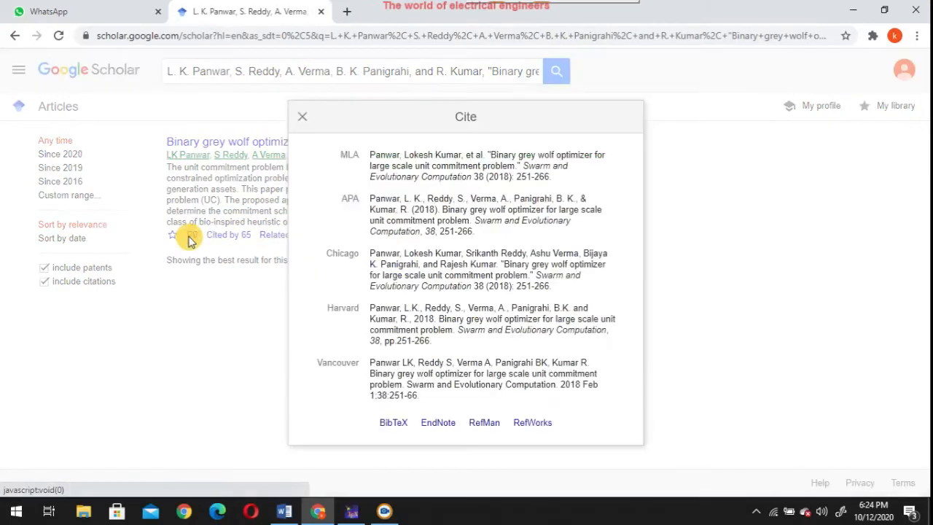
pyautogui.click(384, 367)
pyautogui.hotkey('ctrl', 'c')
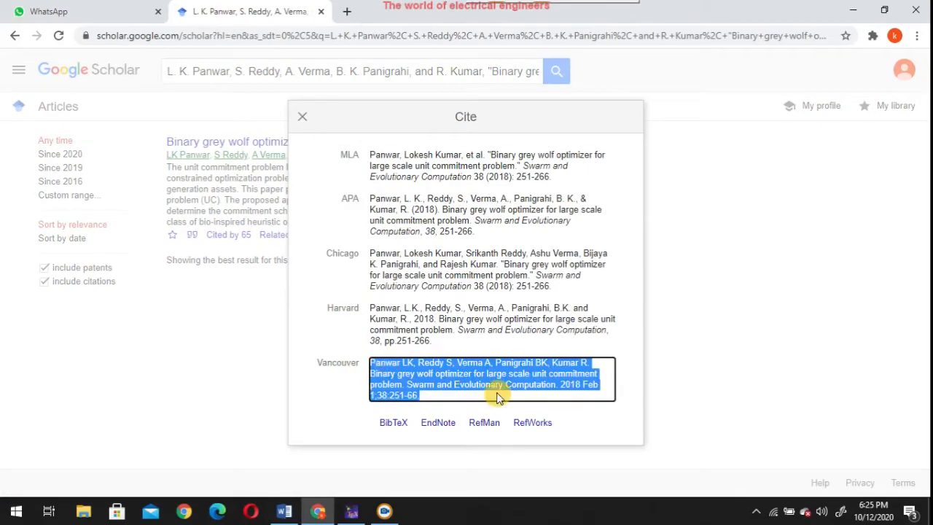
pyautogui.click(351, 513)
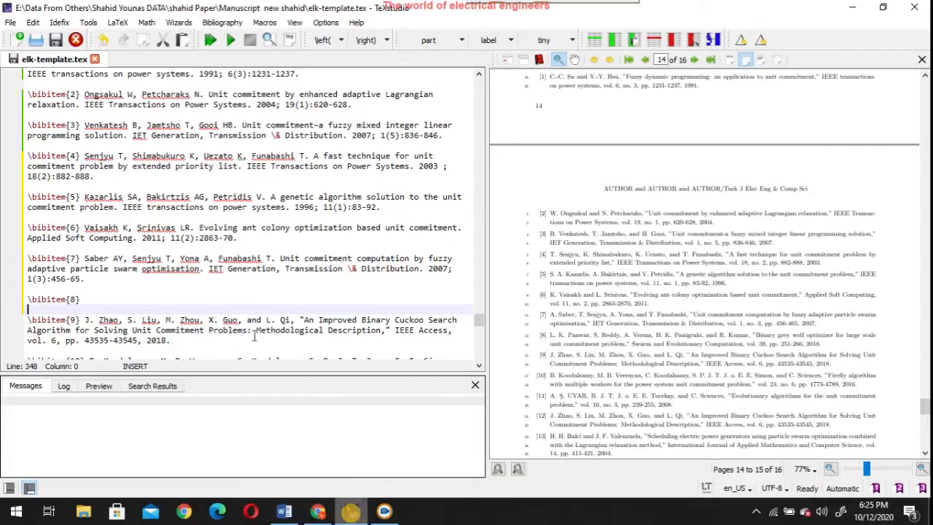
pyautogui.click(139, 295)
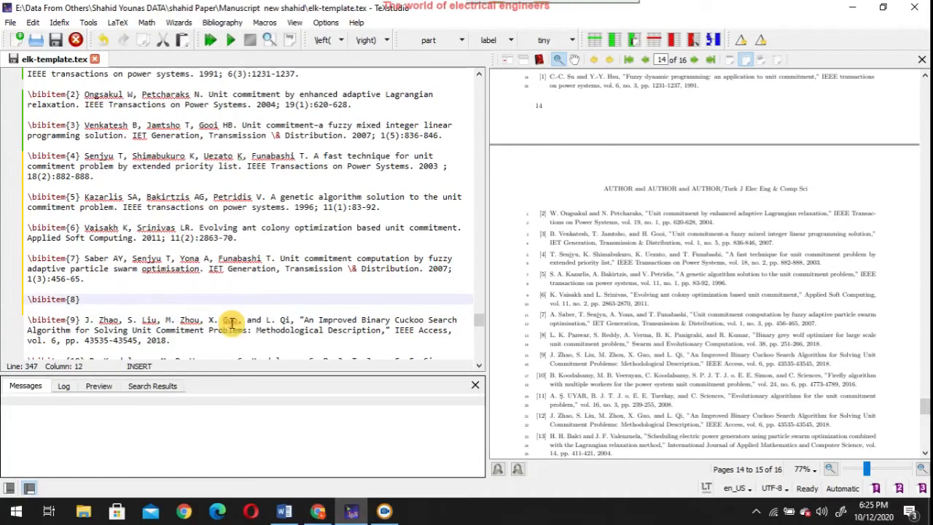
pyautogui.hotkey('ctrl', 'v')
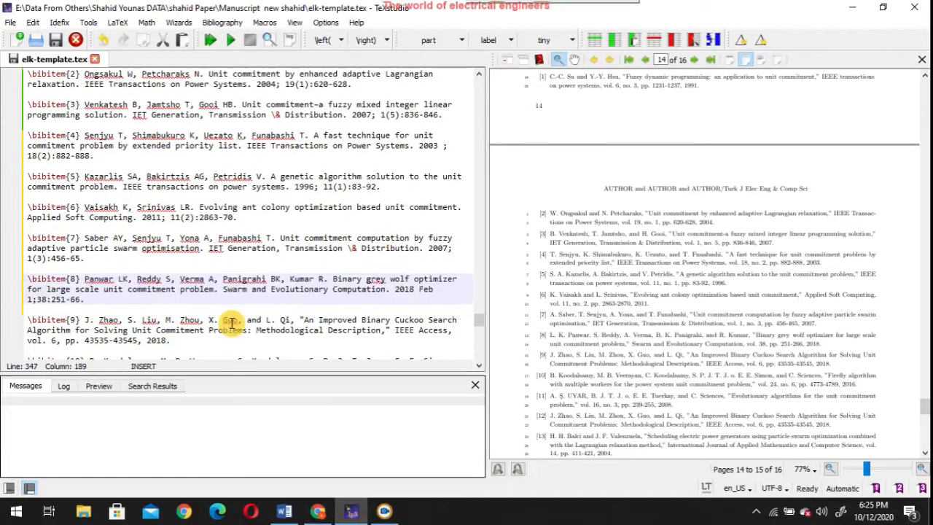
# Complete the bibitem 8 page range as 251-266, remove "Feb 1" from its date, and insert a space before the volume number
pyautogui.click(71, 299)
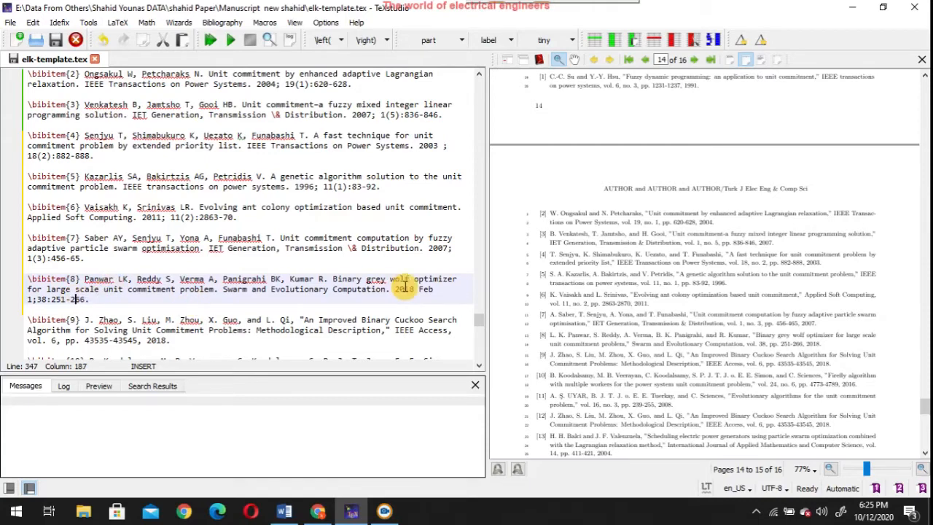
pyautogui.moveTo(419, 290); pyautogui.dragTo(33, 301)
pyautogui.press('BackSpace')
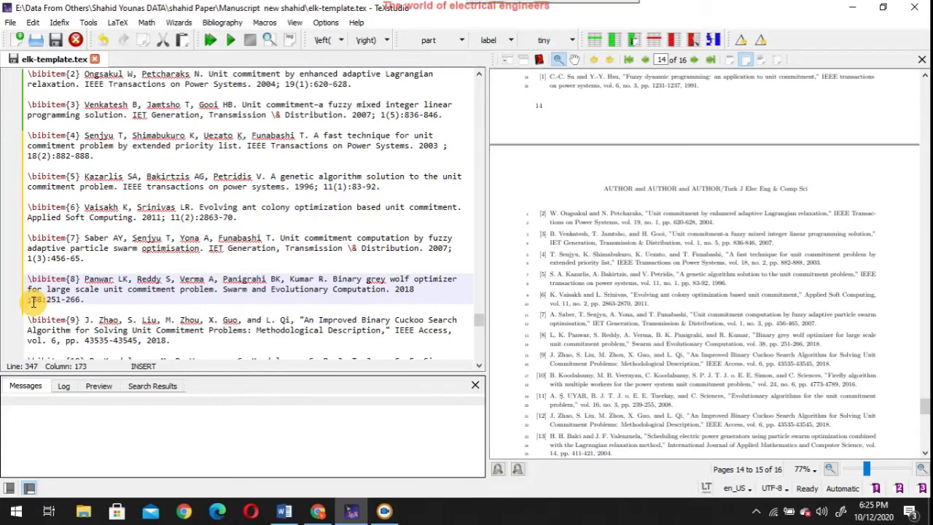
pyautogui.press('BackSpace')
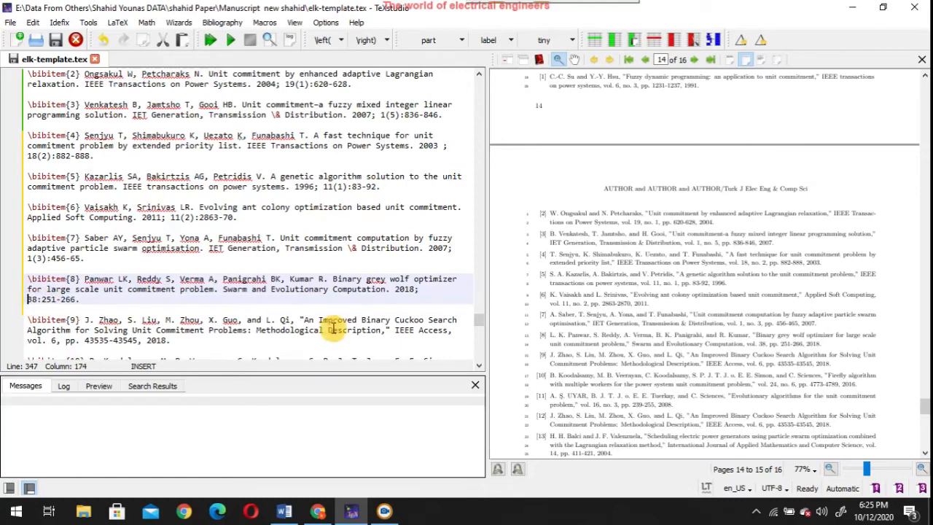
# Delete and re-enter the period and space between the journal name and the year in bibitem 8
pyautogui.click(396, 289)
pyautogui.press('BackSpace')
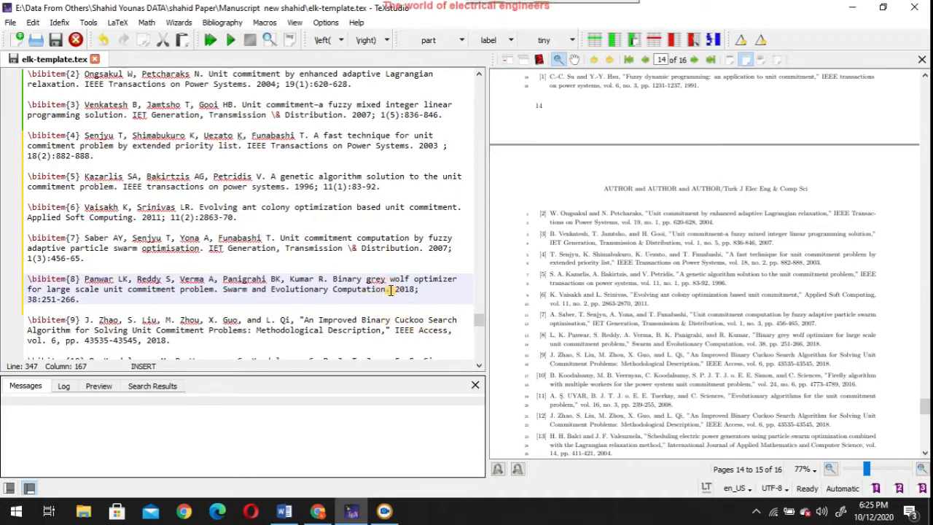
pyautogui.press('BackSpace')
pyautogui.press('BackSpace')
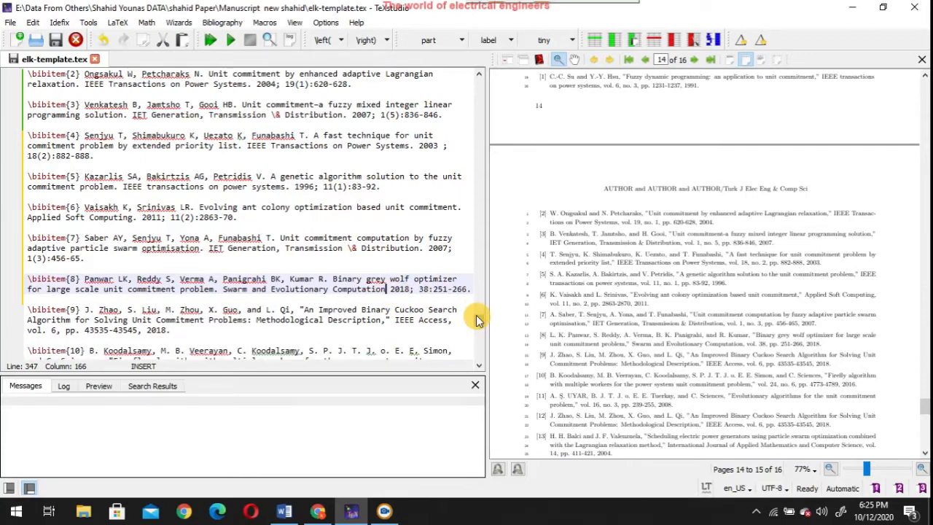
pyautogui.press('BackSpace')
pyautogui.write('.')
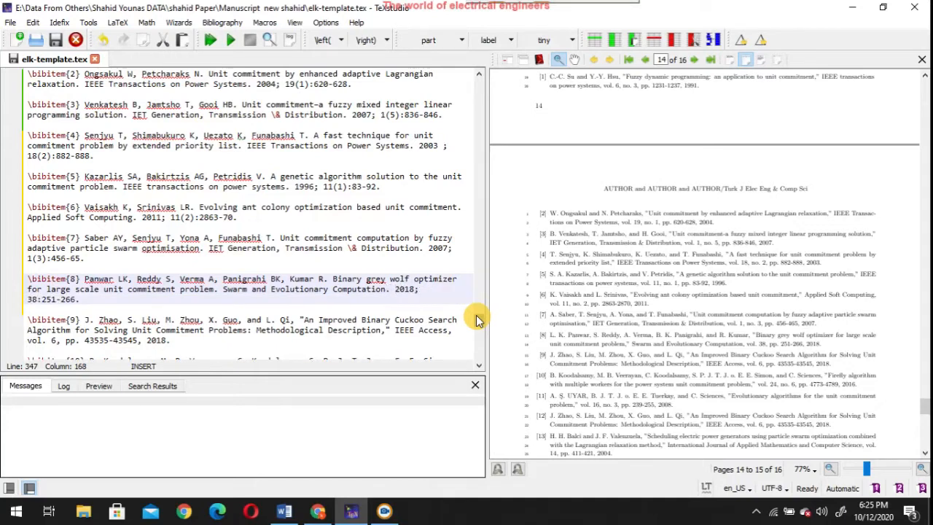
# Copy the bibitem 9 reference text and search Google Scholar for it
pyautogui.scroll(-2, 480, 323)
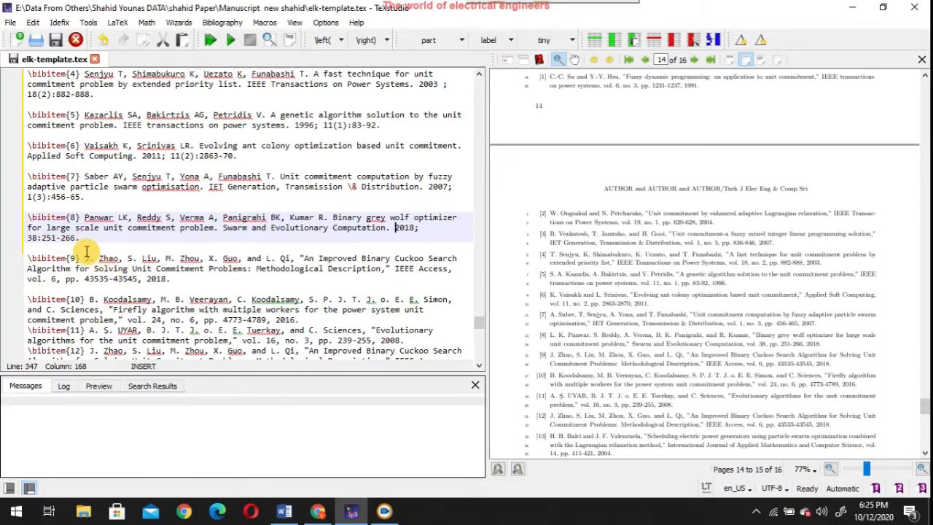
pyautogui.moveTo(86, 257); pyautogui.dragTo(202, 280)
pyautogui.hotkey('ctrl', 'c')
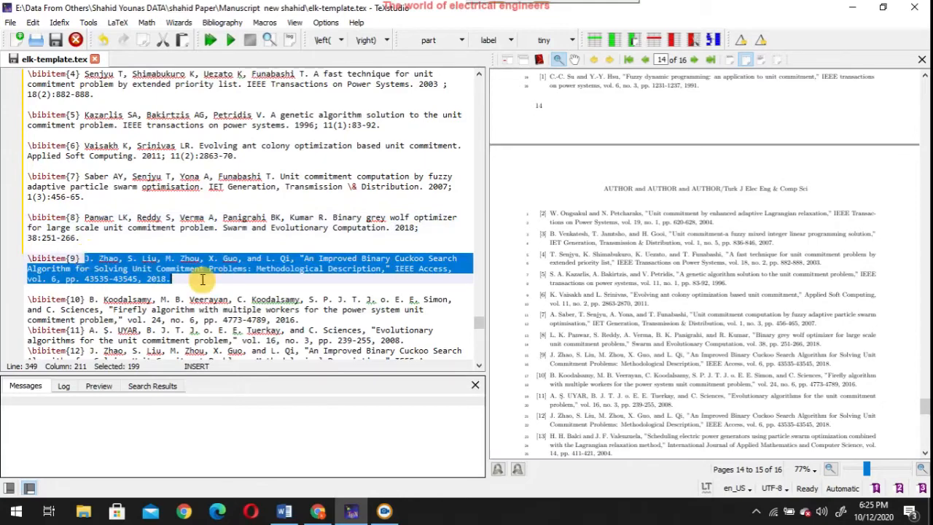
pyautogui.click(318, 510)
pyautogui.click(302, 117)
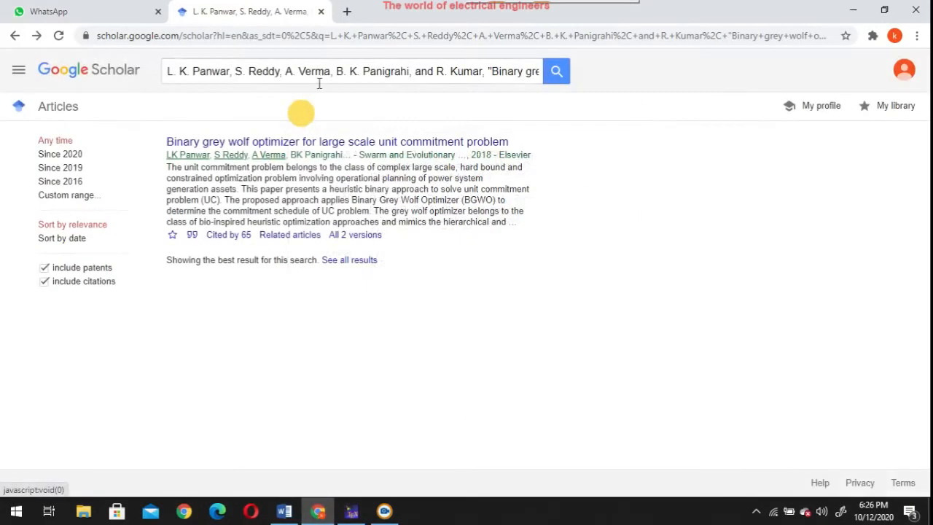
pyautogui.tripleClick(327, 71)
pyautogui.hotkey('ctrl', 'v')
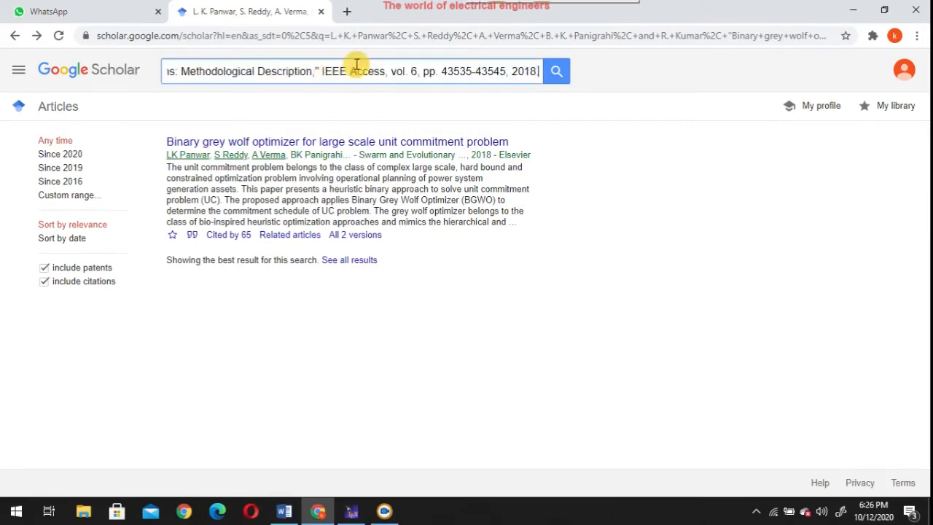
pyautogui.click(556, 70)
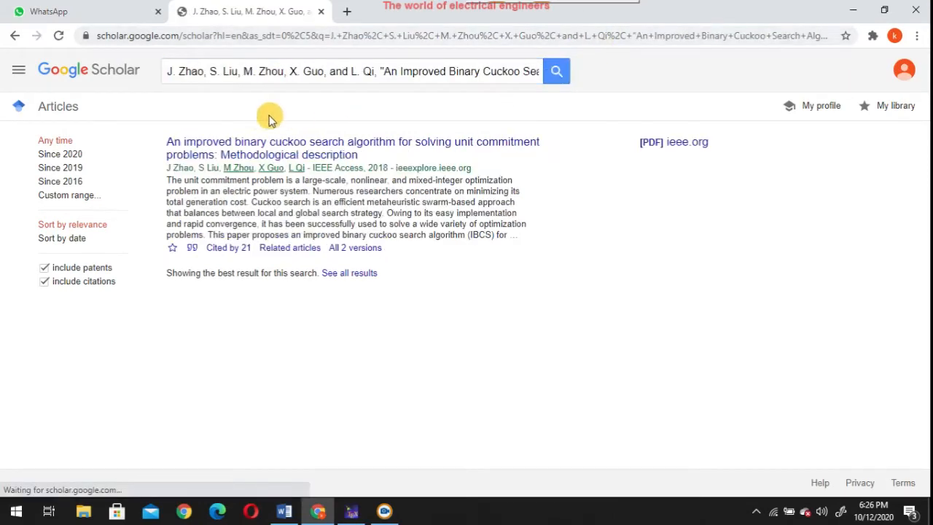
# Copy the Vancouver citation of the improved binary cuckoo search paper and replace the bibitem 9 reference text with it in TeXstudio
pyautogui.click(193, 249)
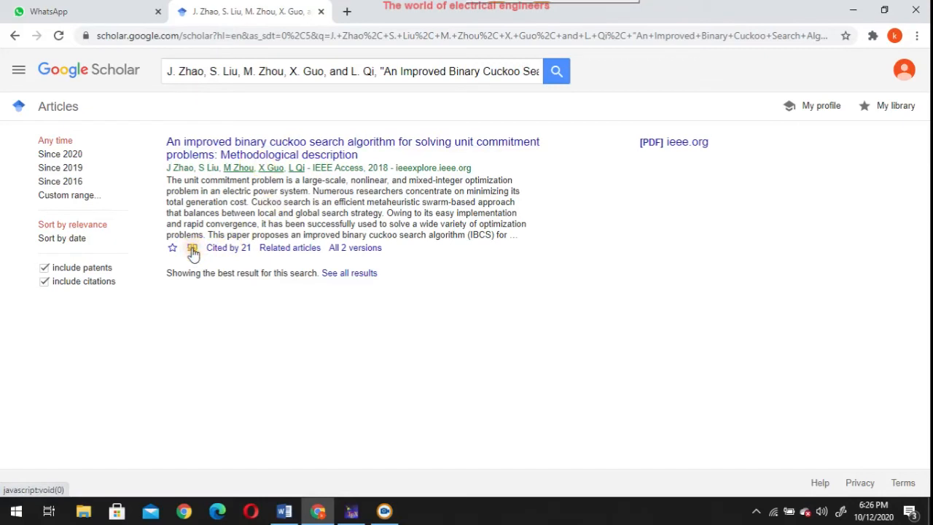
pyautogui.click(193, 249)
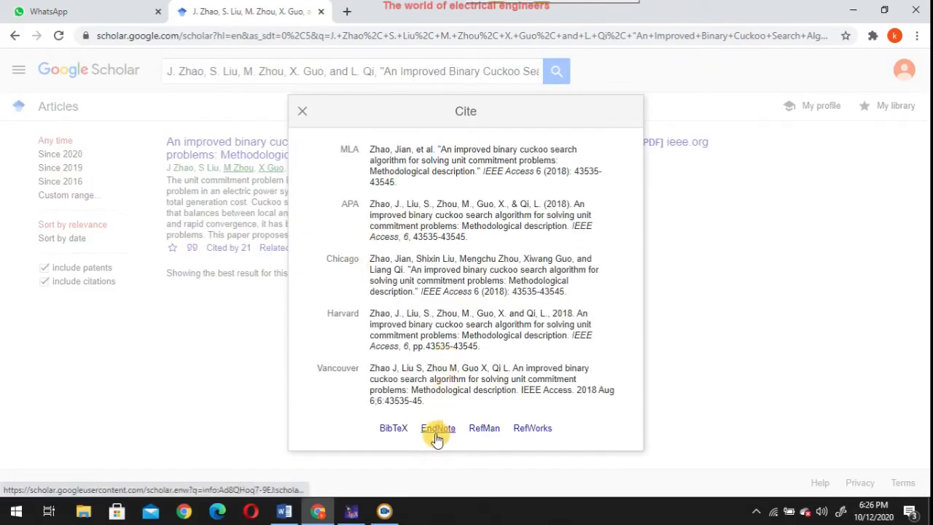
pyautogui.click(418, 392)
pyautogui.hotkey('ctrl', 'c')
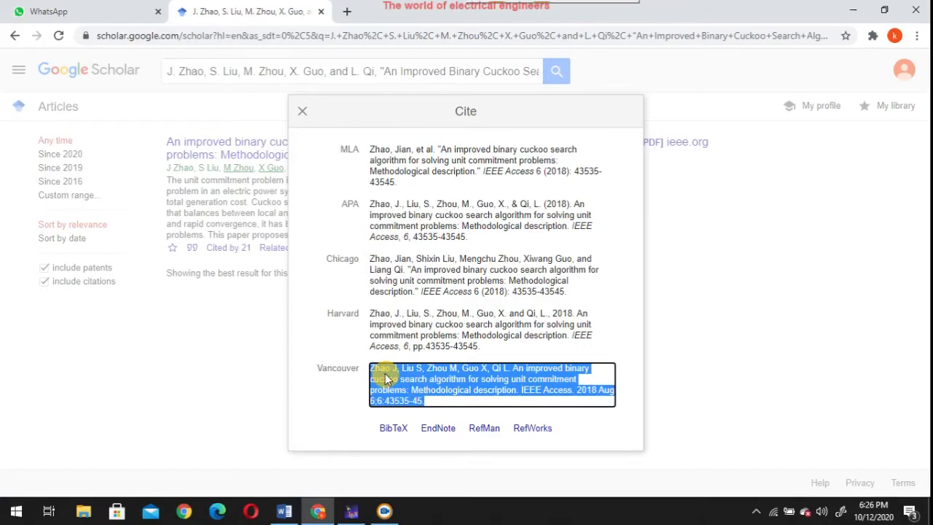
pyautogui.click(351, 511)
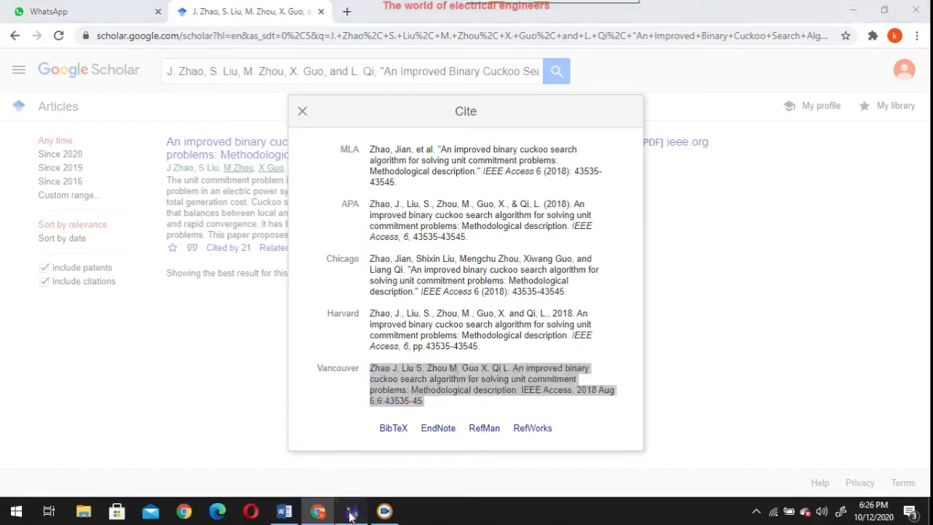
pyautogui.hotkey('ctrl', 'v')
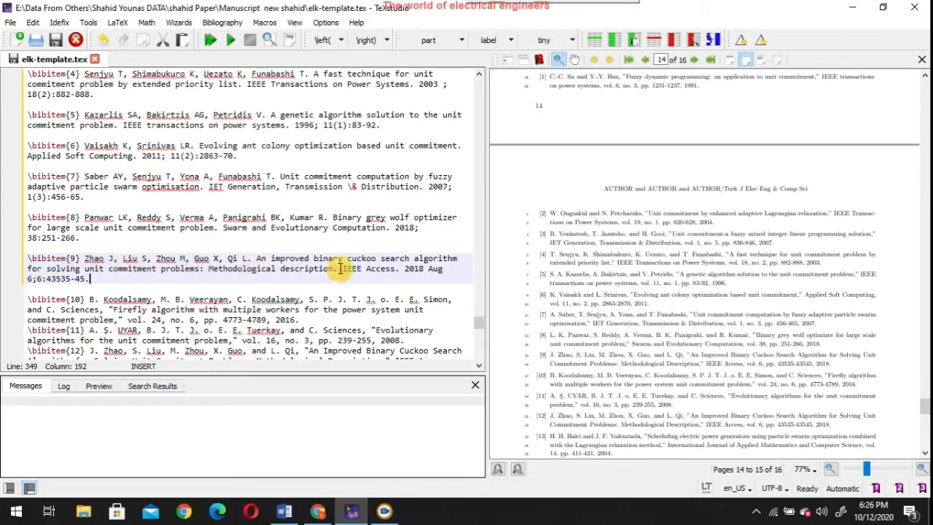
pyautogui.moveTo(427, 269); pyautogui.dragTo(32, 280)
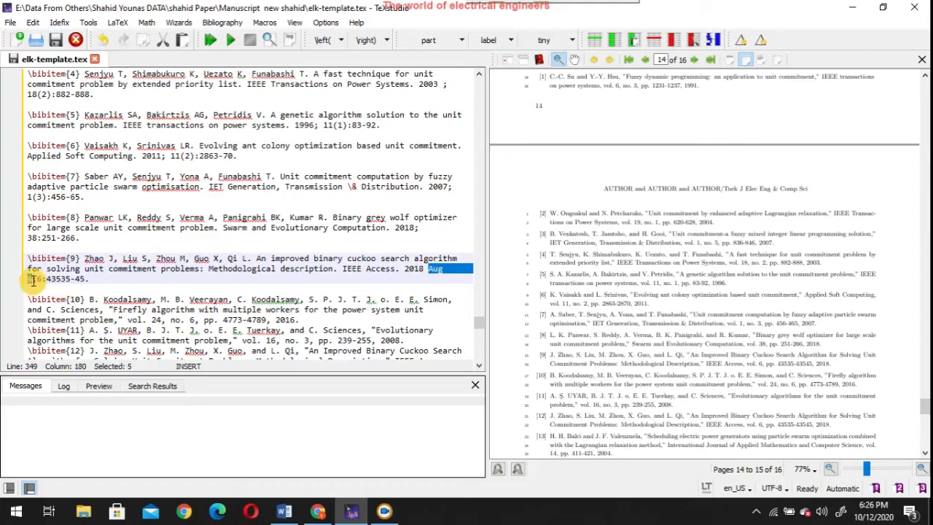
pyautogui.press('Delete')
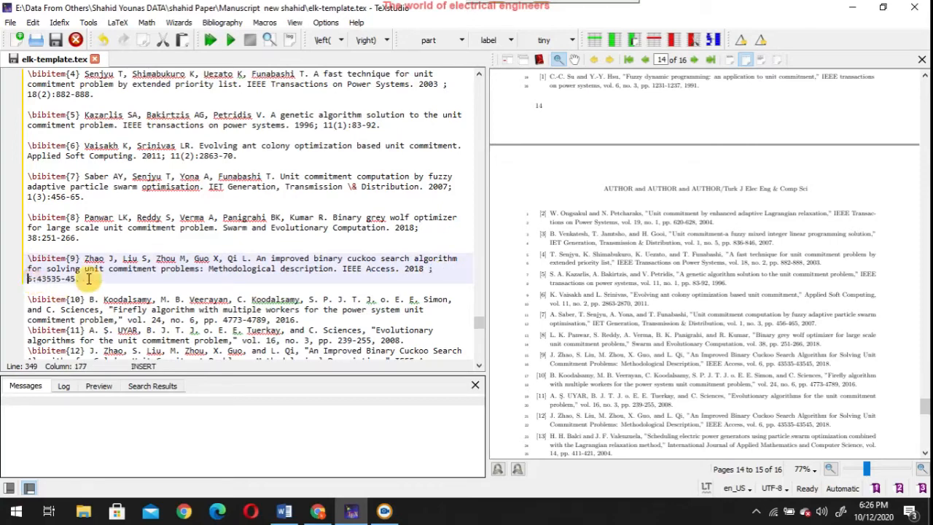
pyautogui.click(429, 271)
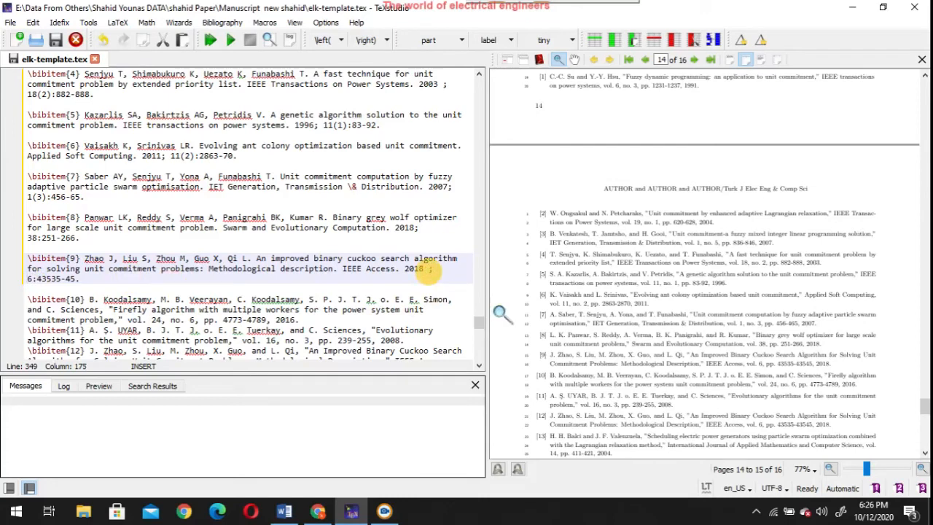
pyautogui.press('BackSpace')
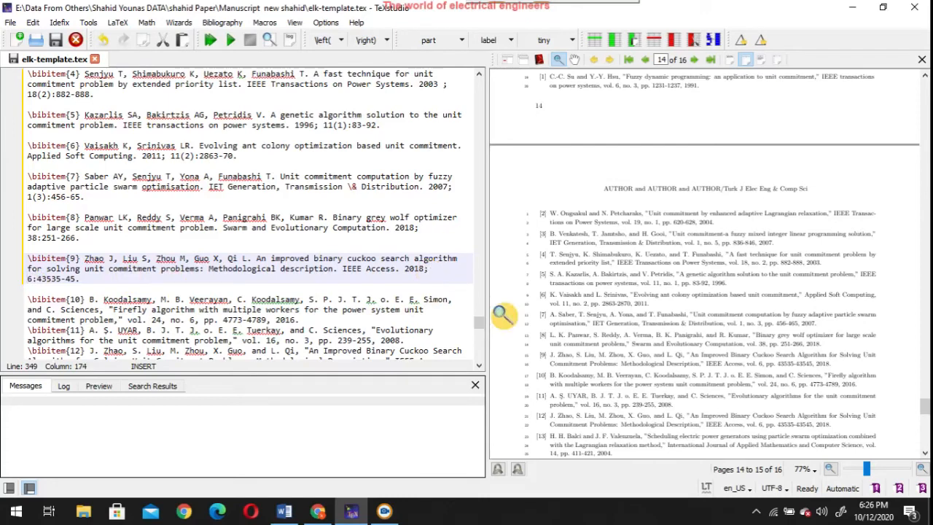
pyautogui.click(65, 278)
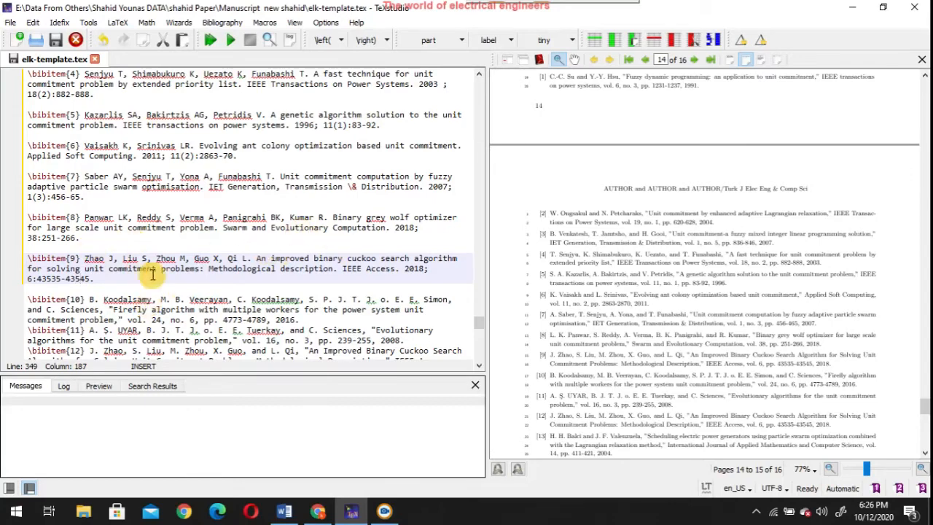
# Copy the bibitem 10 reference text and search Google Scholar for it in place of the previous query
pyautogui.moveTo(89, 300); pyautogui.dragTo(297, 319)
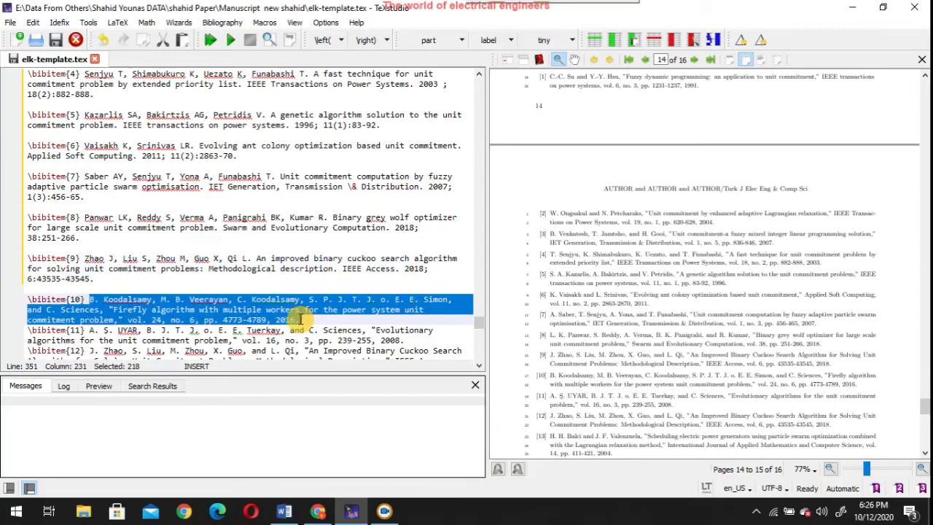
pyautogui.click(318, 511)
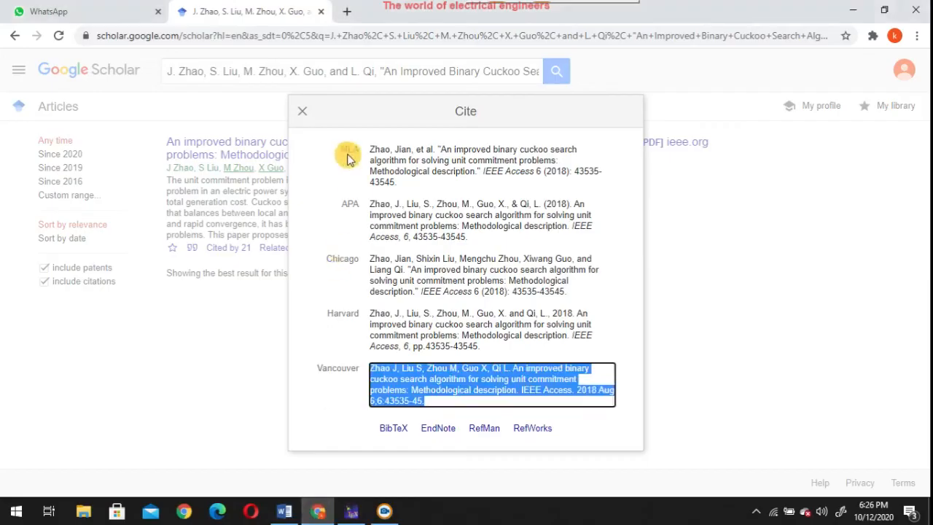
pyautogui.click(304, 112)
pyautogui.tripleClick(356, 75)
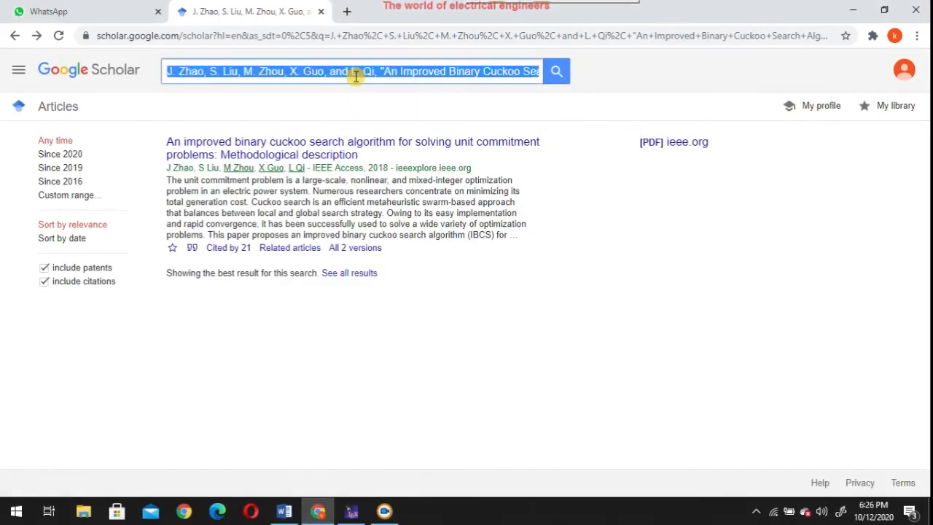
pyautogui.hotkey('ctrl', 'v')
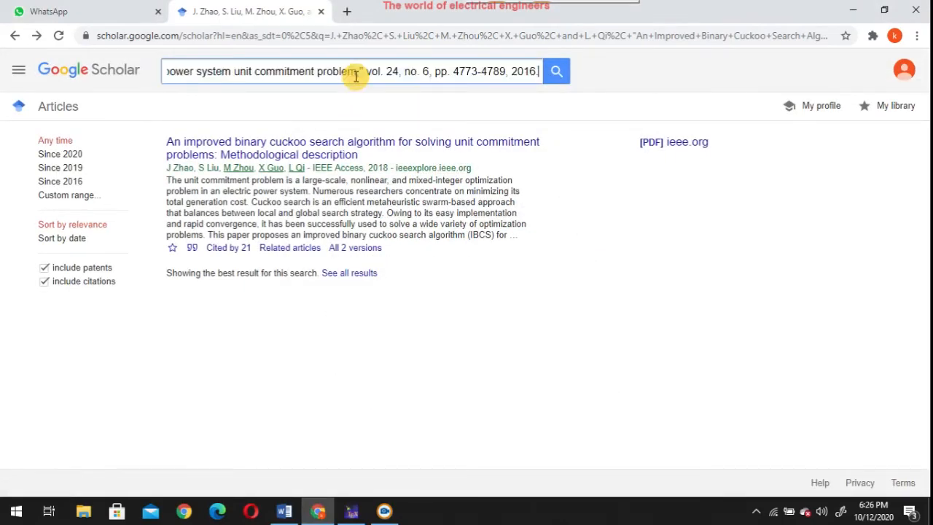
pyautogui.click(556, 71)
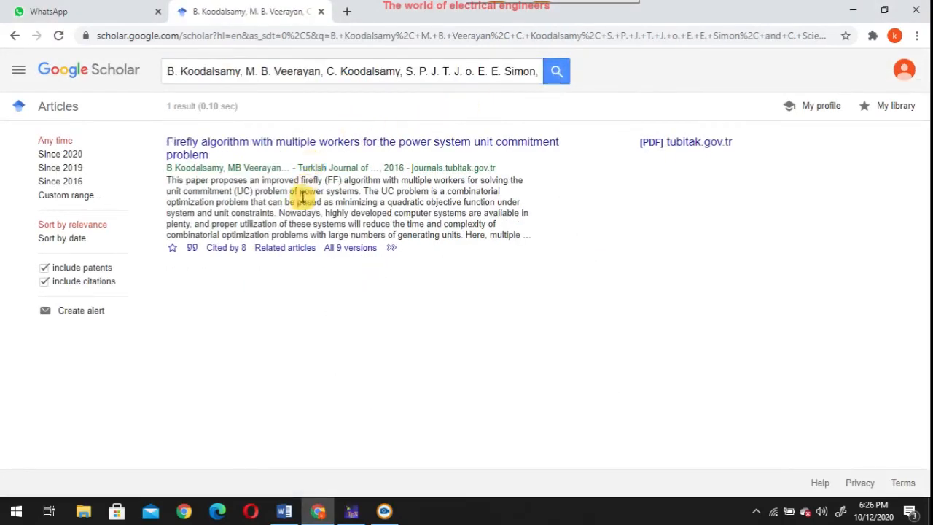
# Replace the bibitem 10 reference text in TeXstudio with the firefly algorithm paper's Vancouver citation, and escape its ampersand with a backslash
pyautogui.click(193, 249)
pyautogui.click(428, 394)
pyautogui.hotkey('ctrl', 'c')
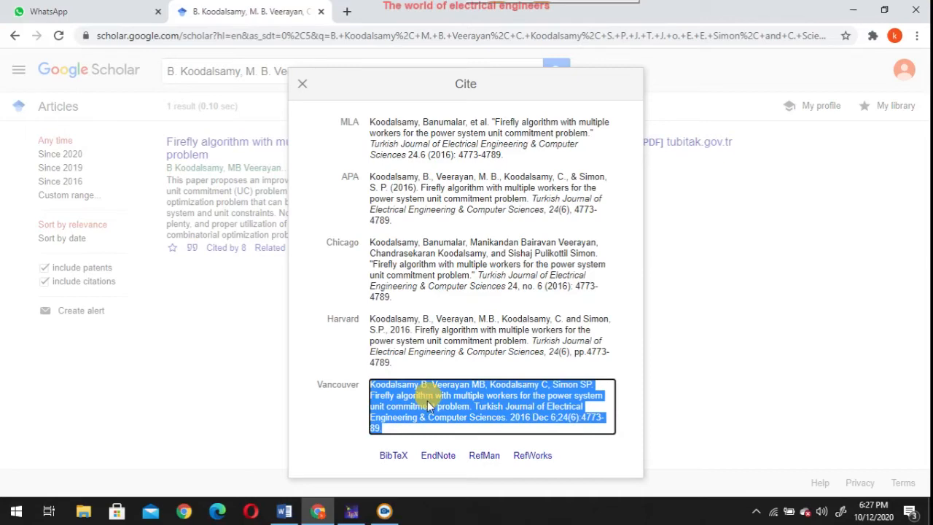
pyautogui.click(351, 511)
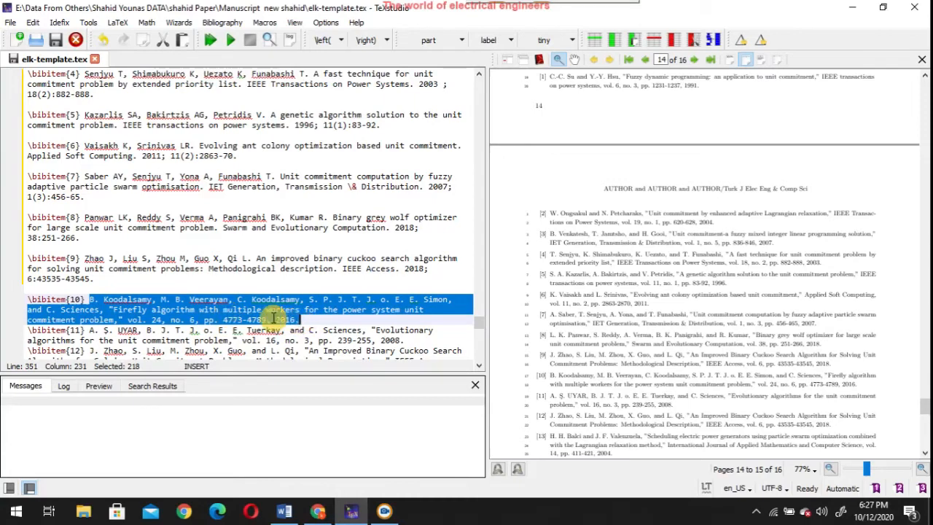
pyautogui.hotkey('ctrl', 'v')
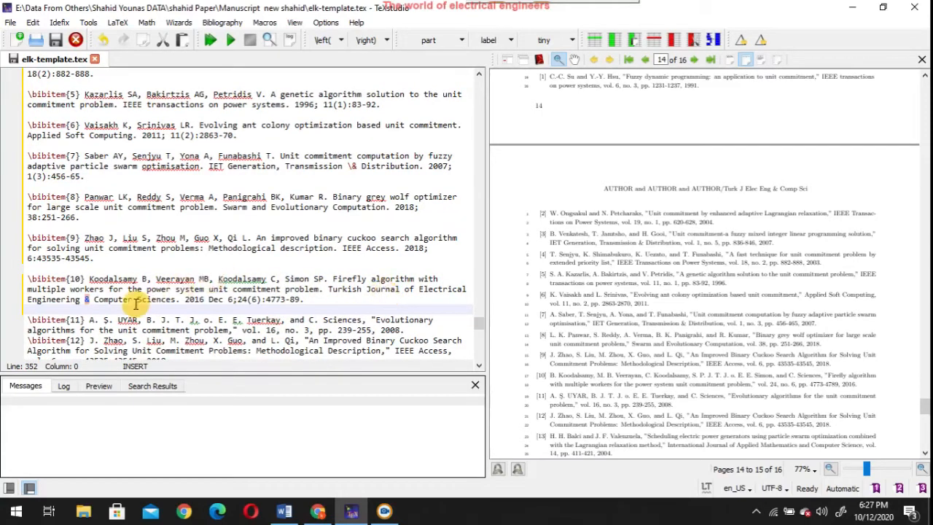
pyautogui.click(86, 300)
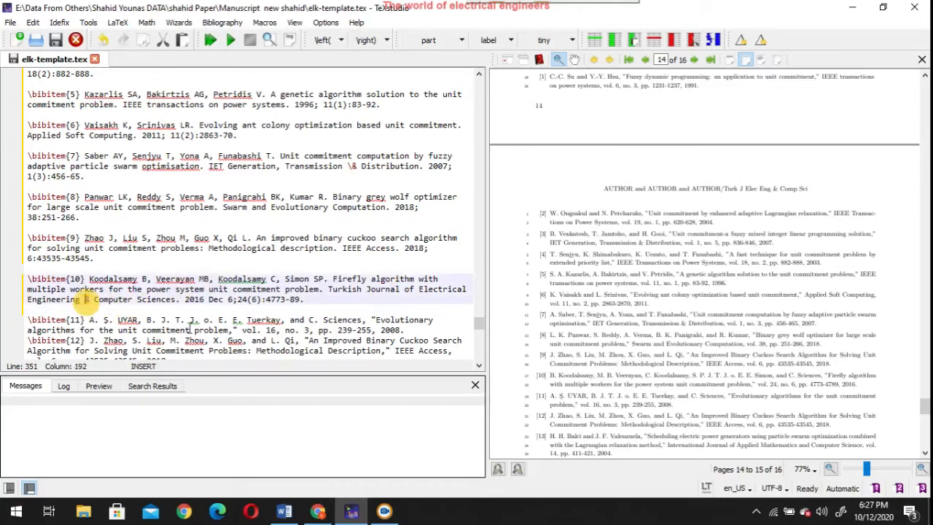
pyautogui.write('\\')
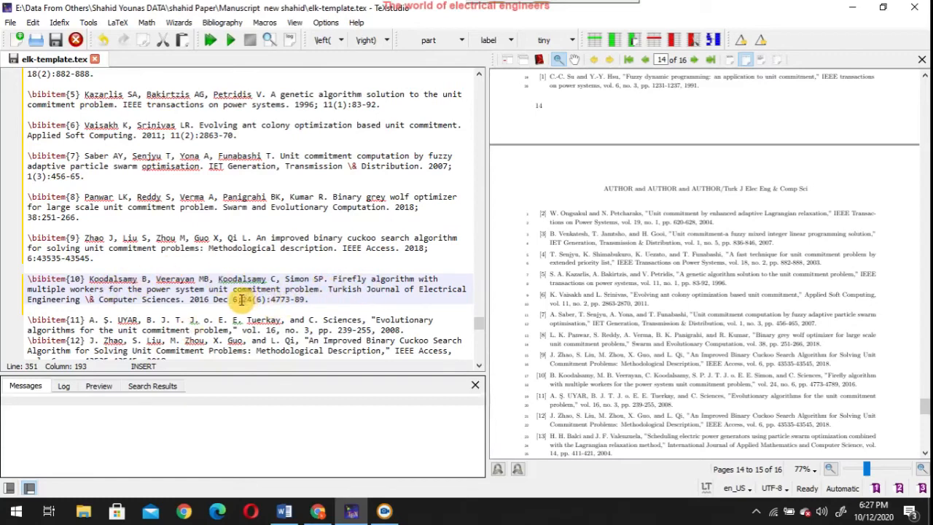
# Remove "Dec 6" from the bibitem 10 date so it reads "2016; 24(6)", and complete the page range as 4773-4789
pyautogui.moveTo(236, 299); pyautogui.dragTo(216, 299)
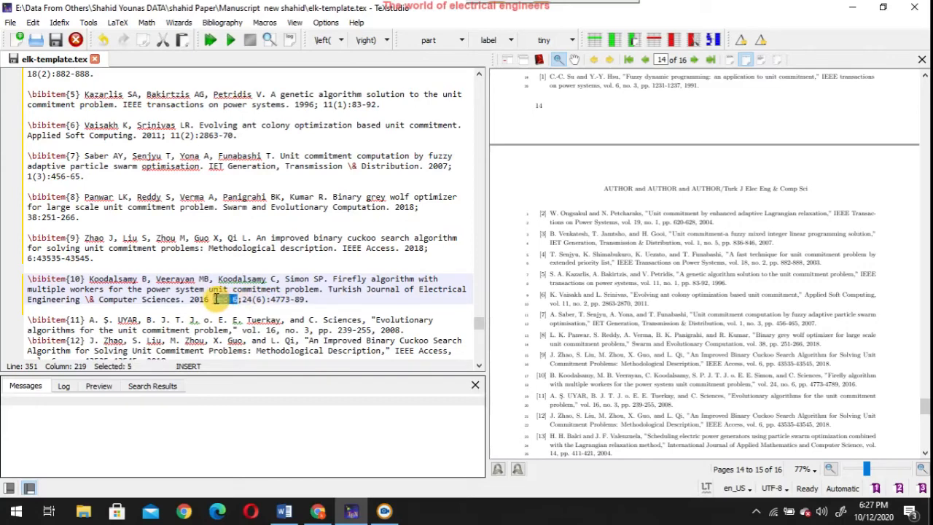
pyautogui.press('Delete')
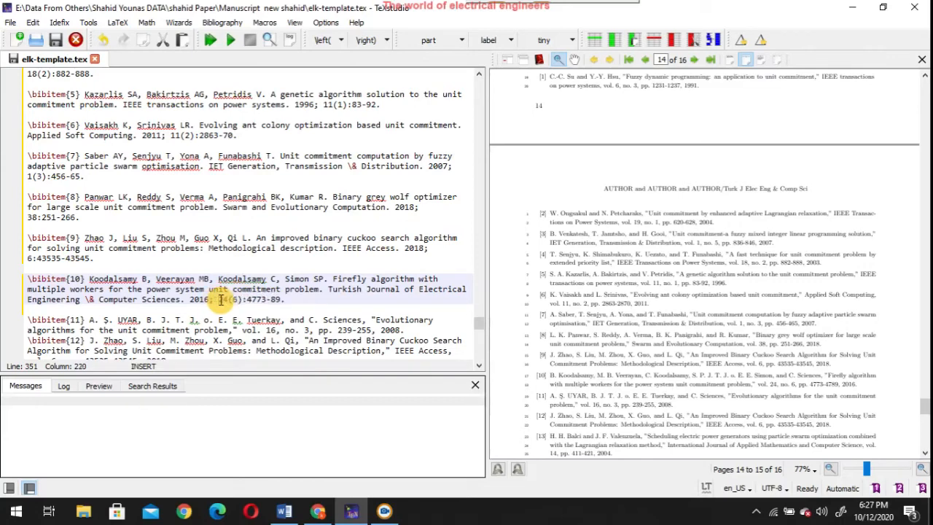
pyautogui.click(271, 299)
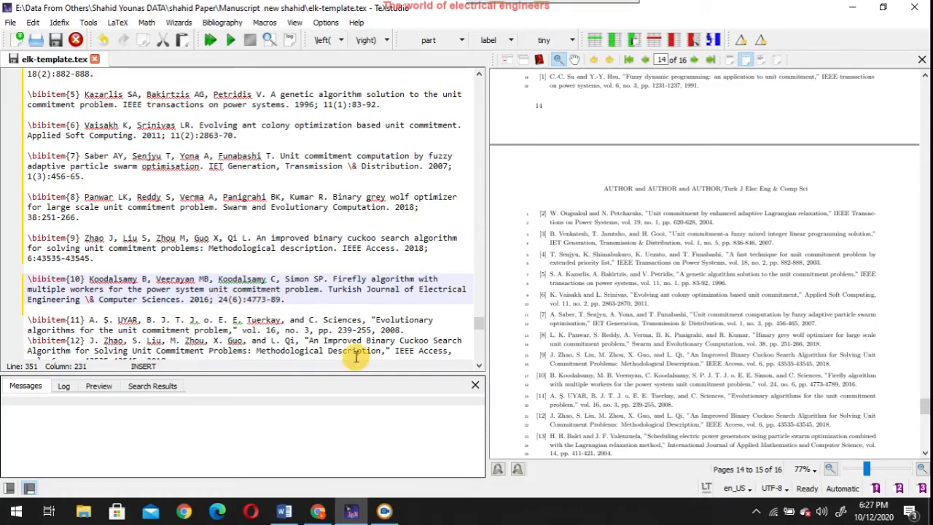
pyautogui.write('47')
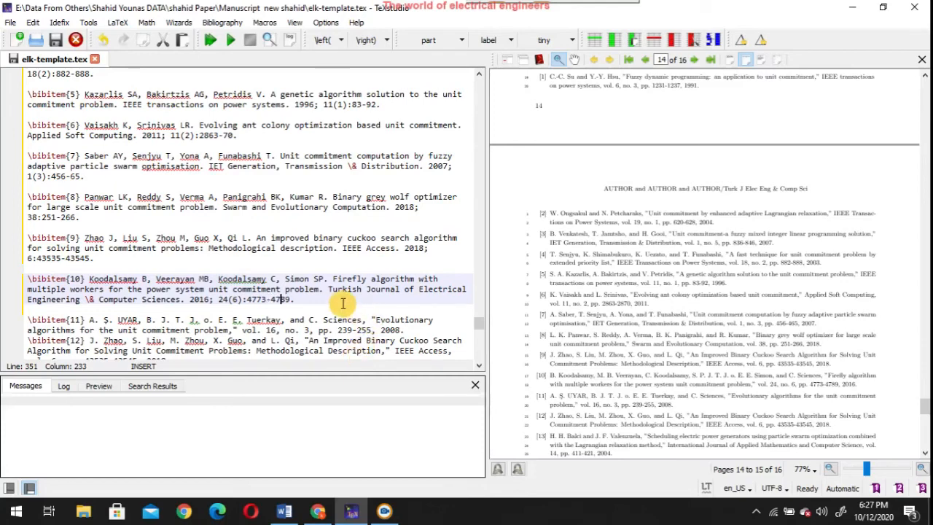
# Save elk-template.tex, compile it, and check the reformatted references in the PDF preview
pyautogui.hotkey('ctrl', 's')
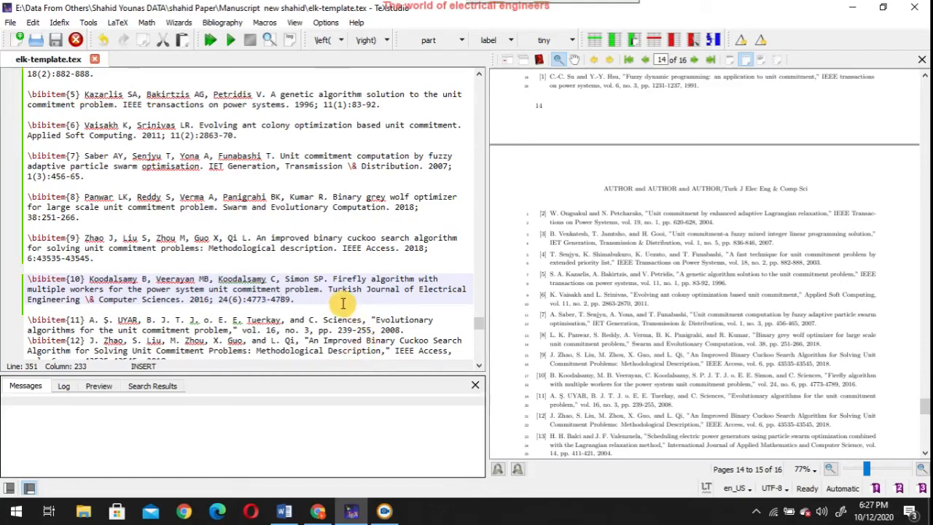
pyautogui.click(228, 41)
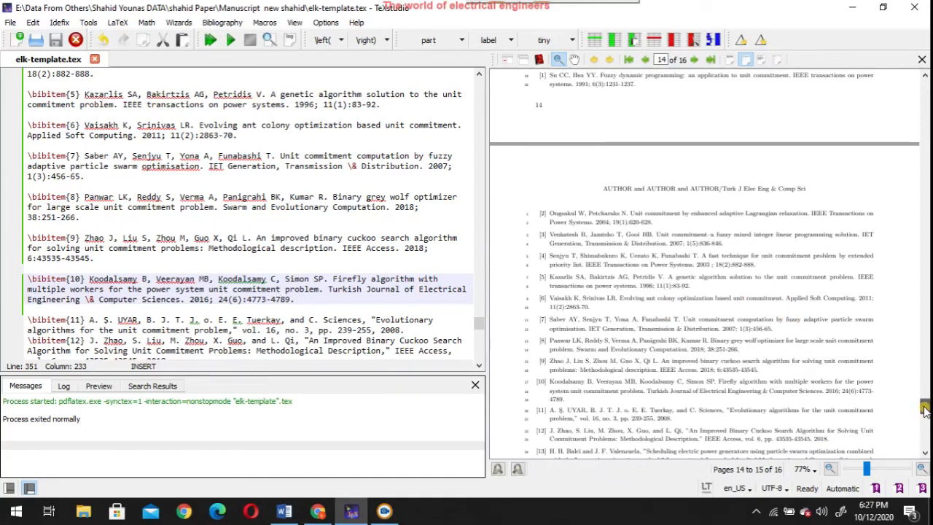
pyautogui.click(876, 402)
pyautogui.moveTo(877, 402); pyautogui.dragTo(853, 313)
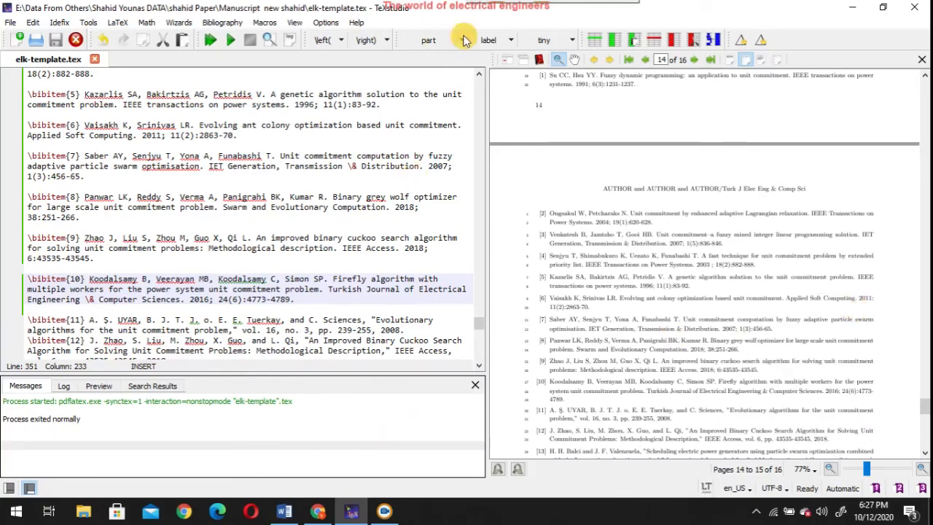